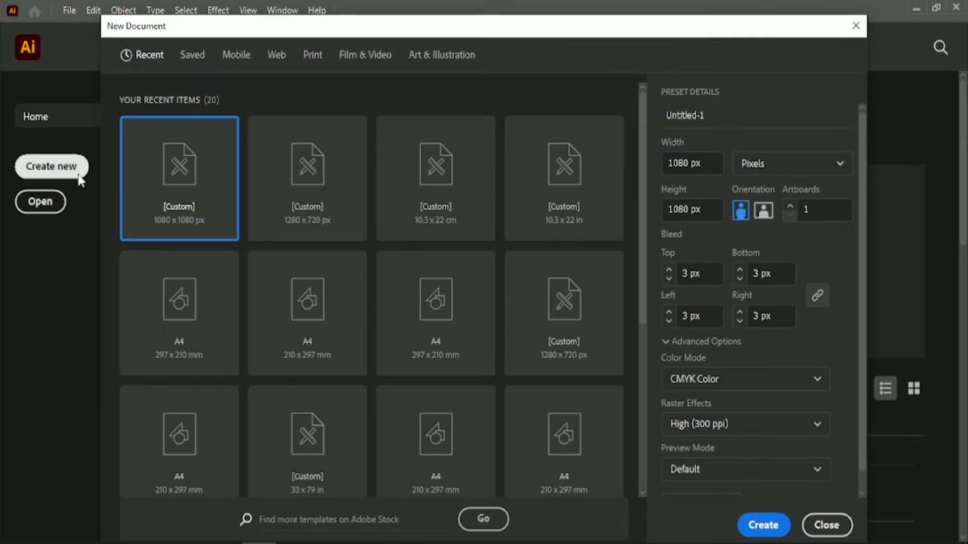
Create a new 1080 × 1080 px CMYK document with a 12 px bleed on all sides.
drag(709, 161, 659, 162)
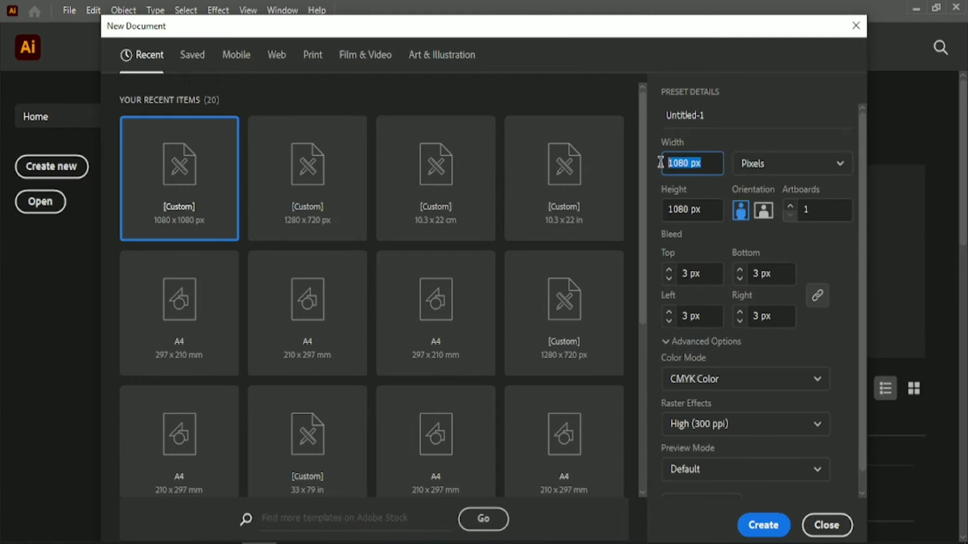
drag(702, 208, 657, 211)
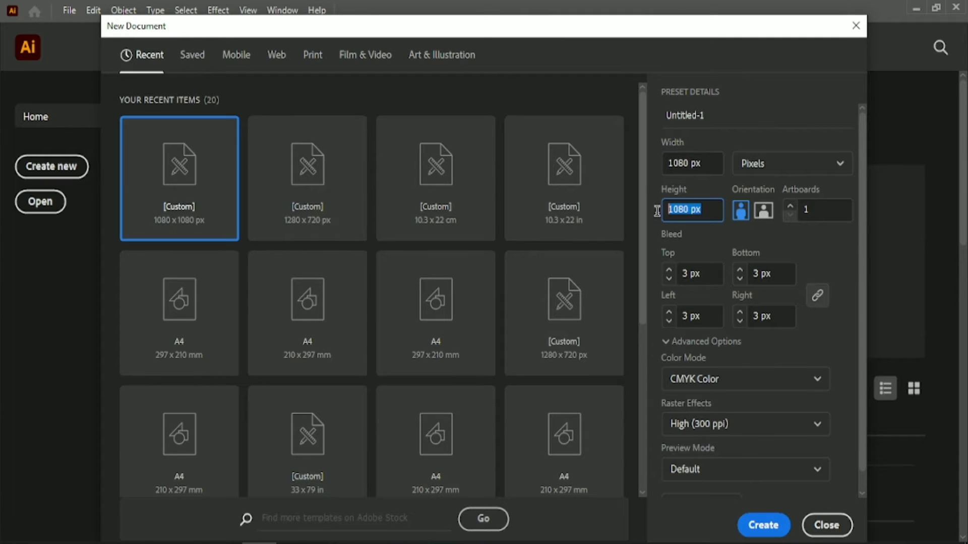
click(707, 275)
scroll(707, 275, up, 3)
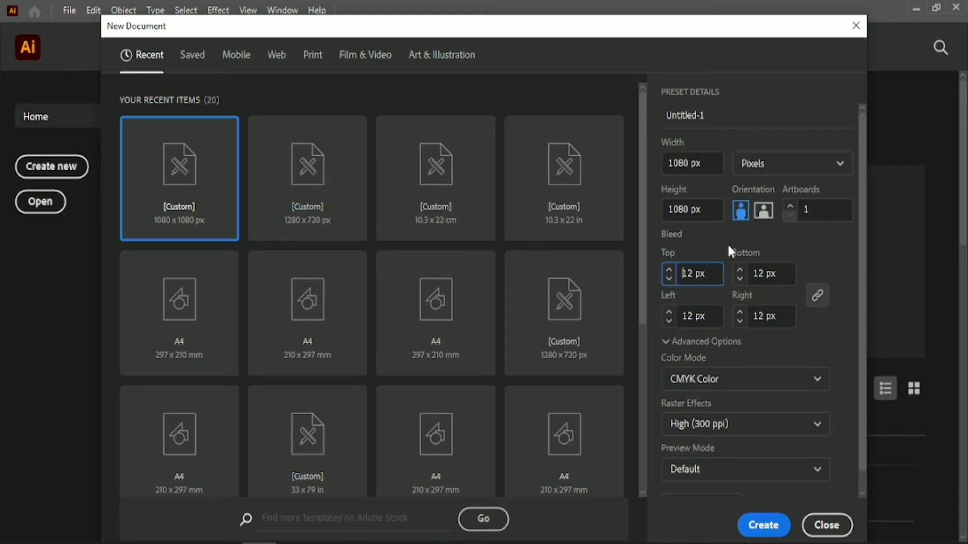
click(759, 525)
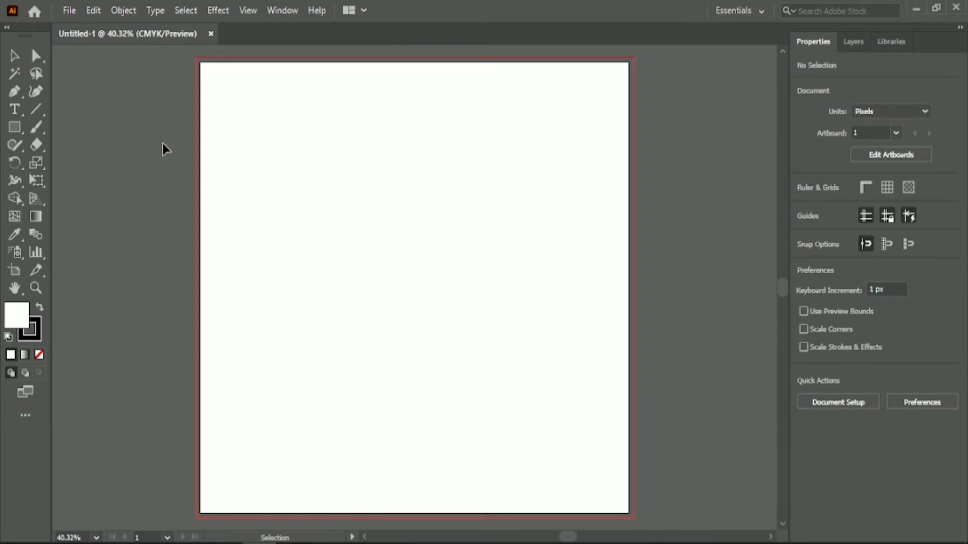
Open ice-cream-g18b1ee68d_1280-removebg-preview.png, ice-cream-g64c12cbee_1280.png and top-view-set-ice-cream-cones-with-chocolate.jpg.
click(70, 11)
click(94, 60)
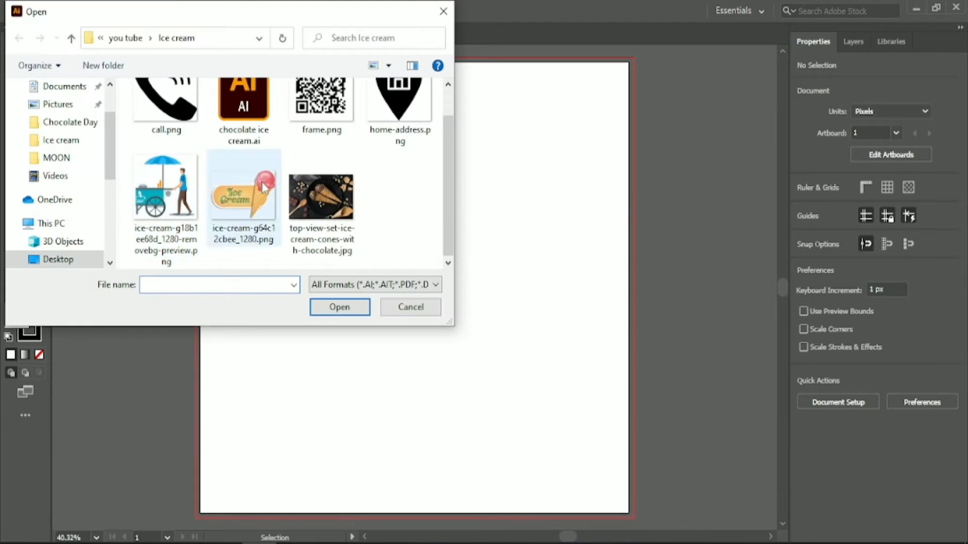
click(321, 197)
ctrl+click(166, 188)
click(339, 307)
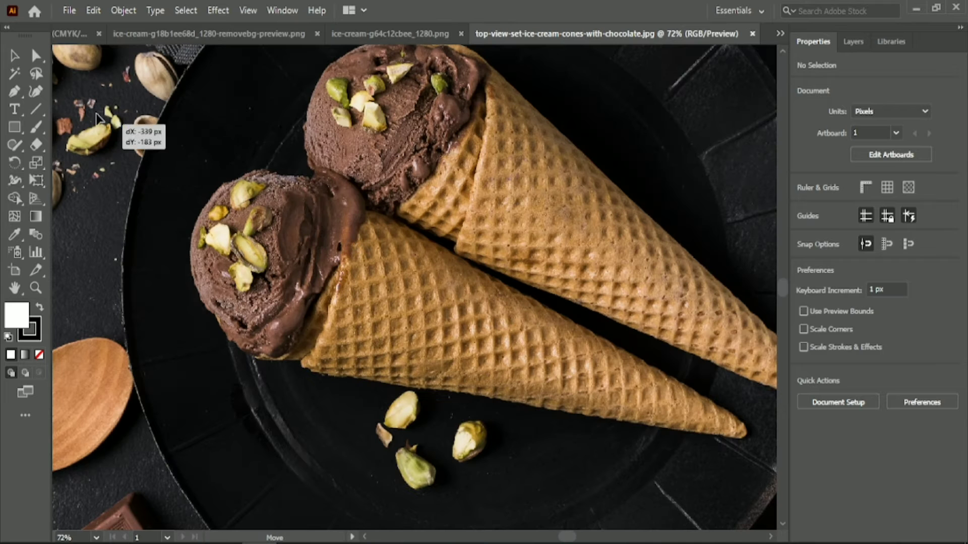
Place the chocolate ice cream cones photo in the Untitled-1 document and close its source file.
click(83, 33)
drag(357, 258, 358, 260)
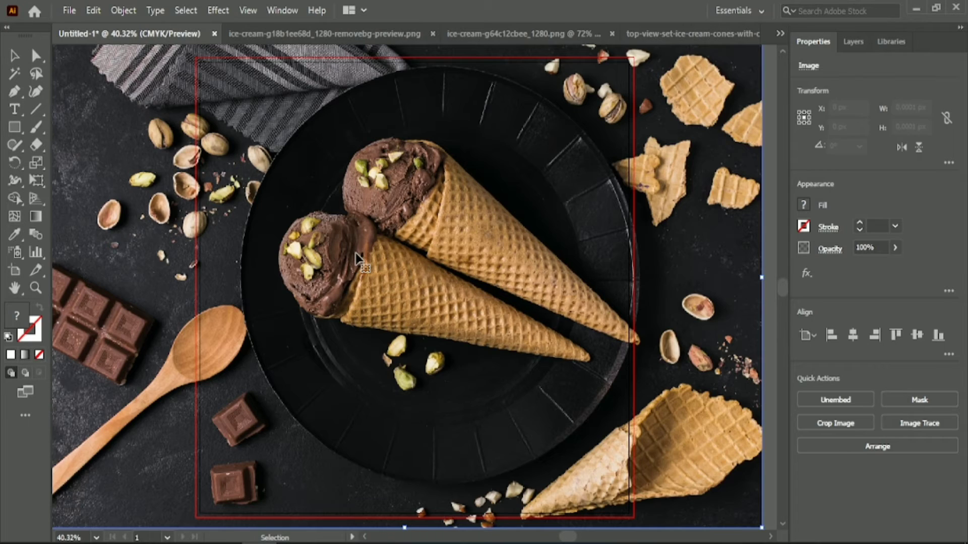
click(719, 31)
click(752, 33)
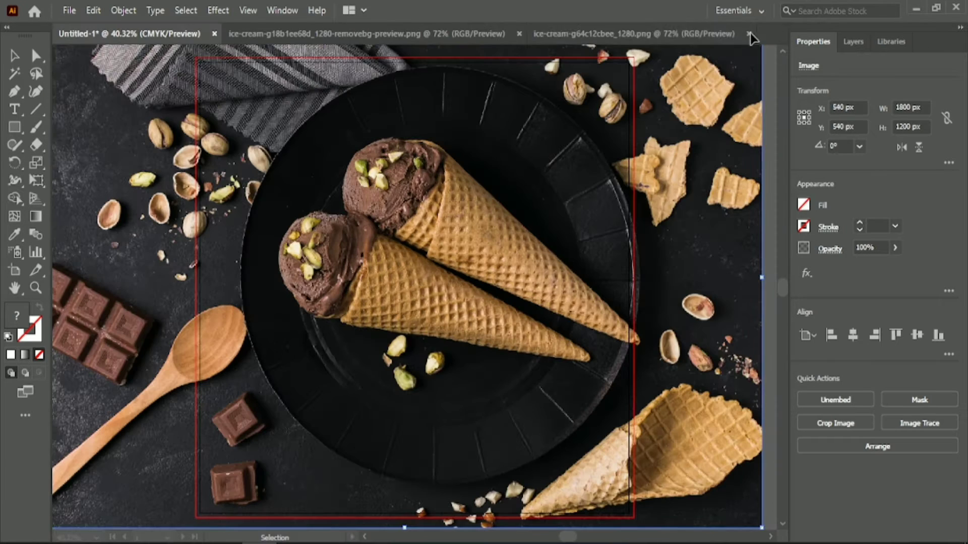
Bring the ice cream vendor cart image from its own file into the Untitled-1 document.
click(483, 33)
drag(416, 175, 192, 34)
drag(190, 335, 192, 334)
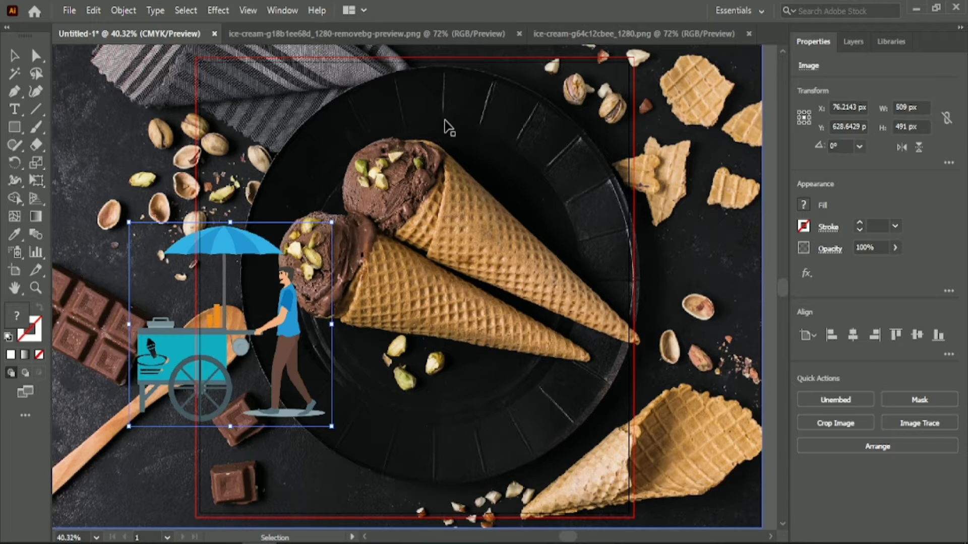
Shrink the cones photo to about 876 × 584 px, and move it right and the vendor cart left of the artboard.
scroll(445, 121, down, 3)
click(294, 181)
drag(281, 186, 432, 187)
drag(477, 185, 572, 162)
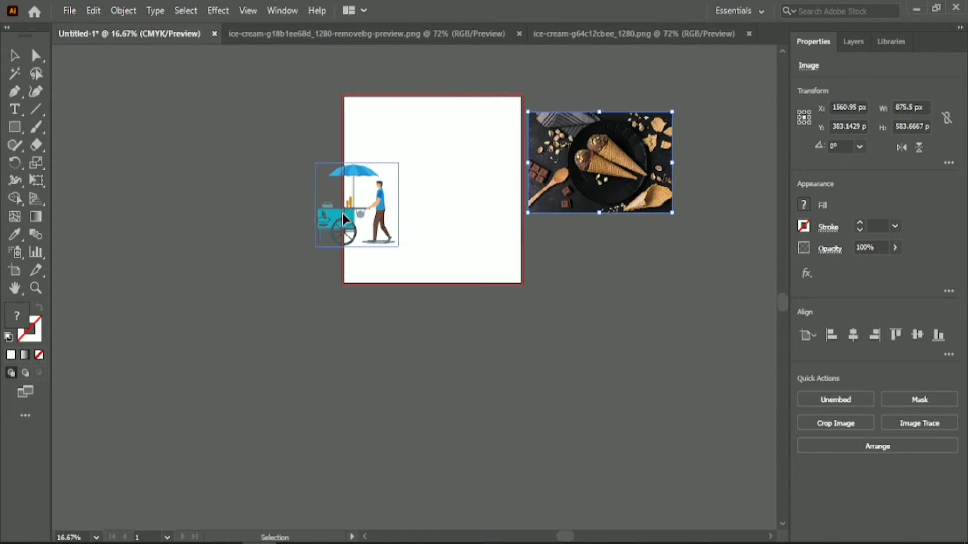
drag(342, 215, 257, 247)
Bring the Ice Cream logo image into Untitled-1, left of the artboard above the cart, and close both remaining source files.
click(353, 33)
click(519, 34)
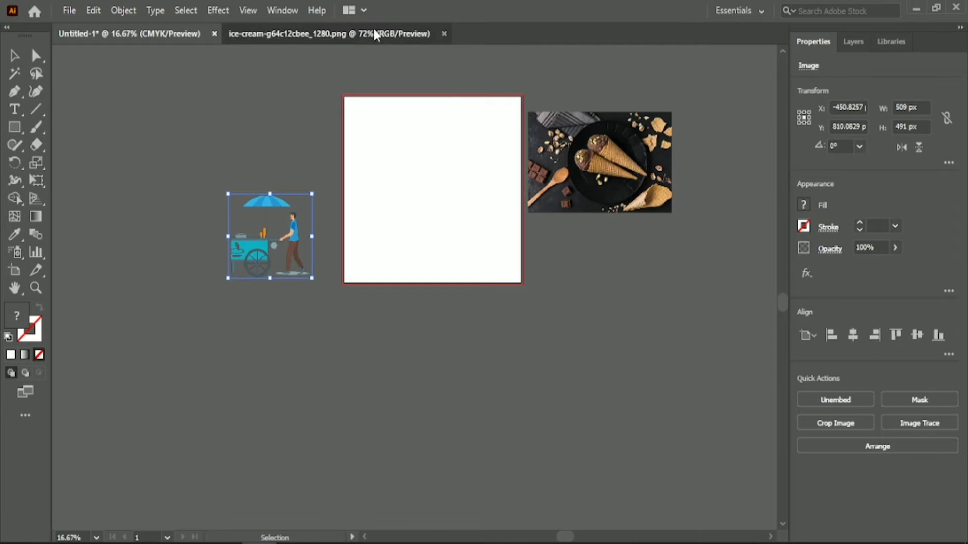
click(374, 31)
drag(262, 177, 277, 124)
click(442, 34)
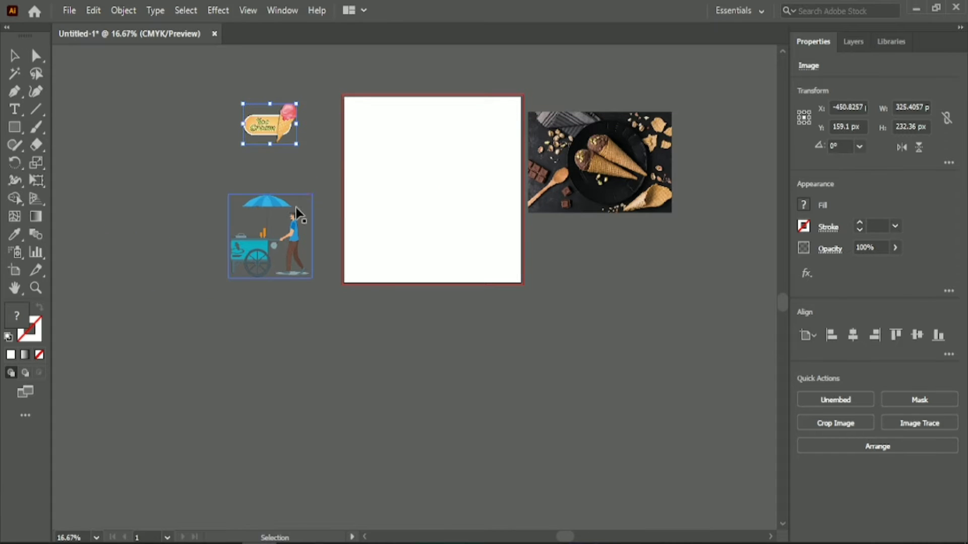
Scale the vendor cart image down to about 299 × 288 px.
click(277, 239)
drag(313, 194, 277, 229)
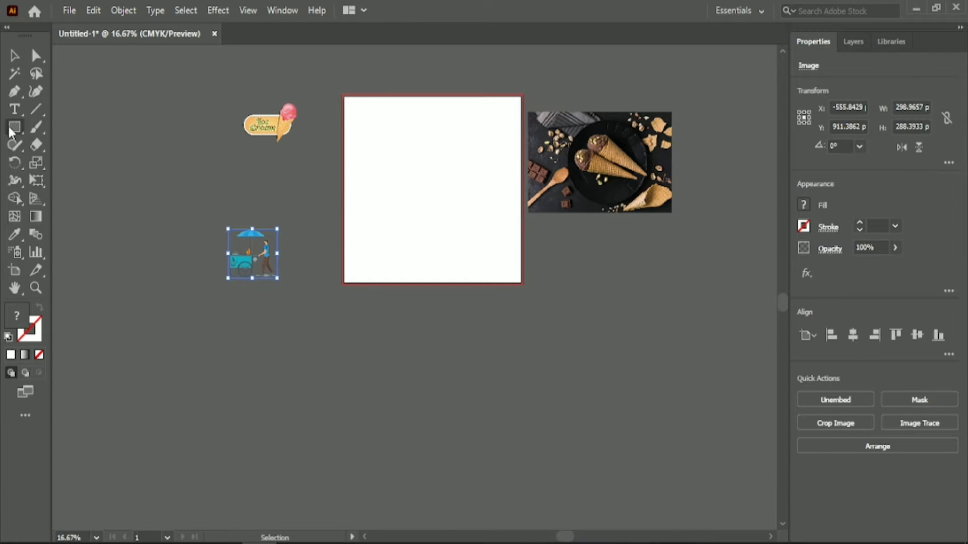
Draw a 1080 × 1080 px rectangle covering the artboard and fill it with light tan.
scroll(432, 206, up, 2)
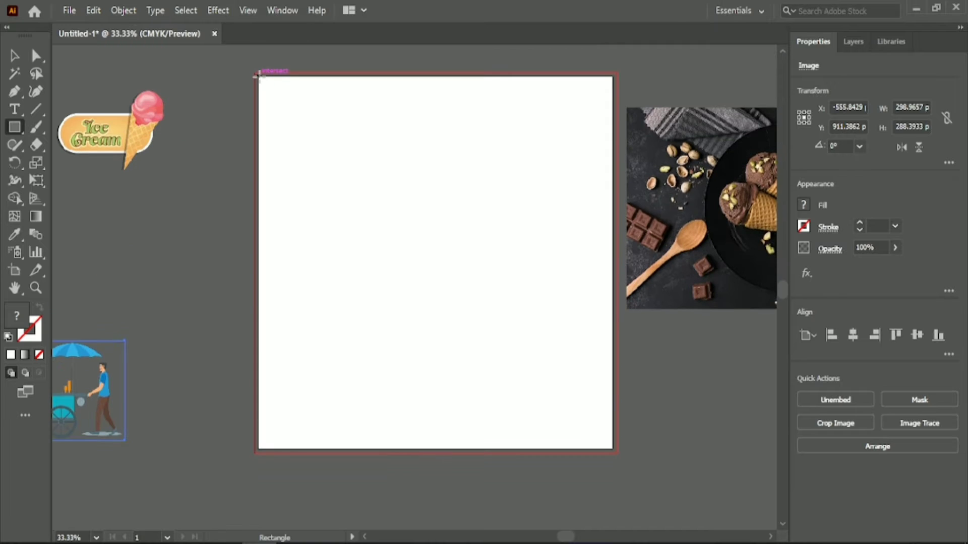
drag(256, 75, 614, 447)
click(14, 55)
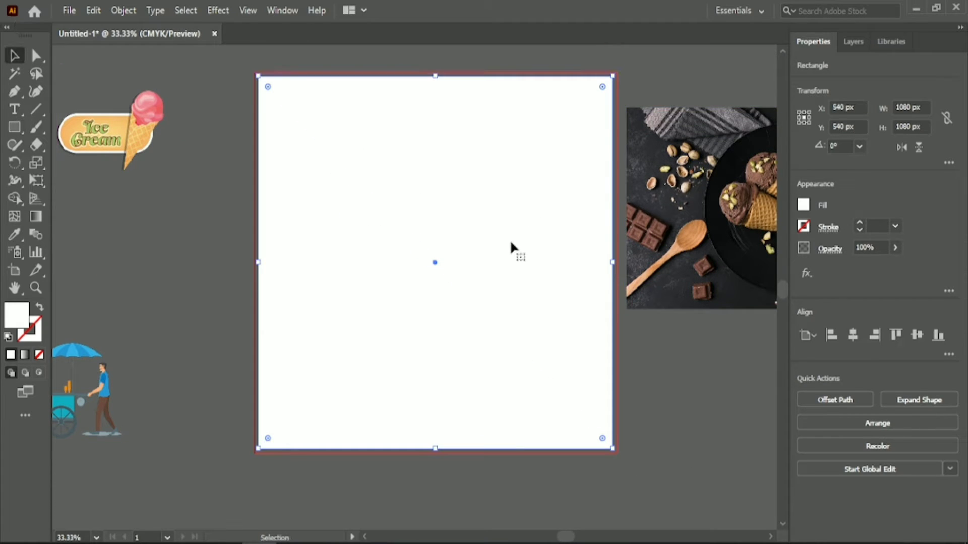
double_click(17, 316)
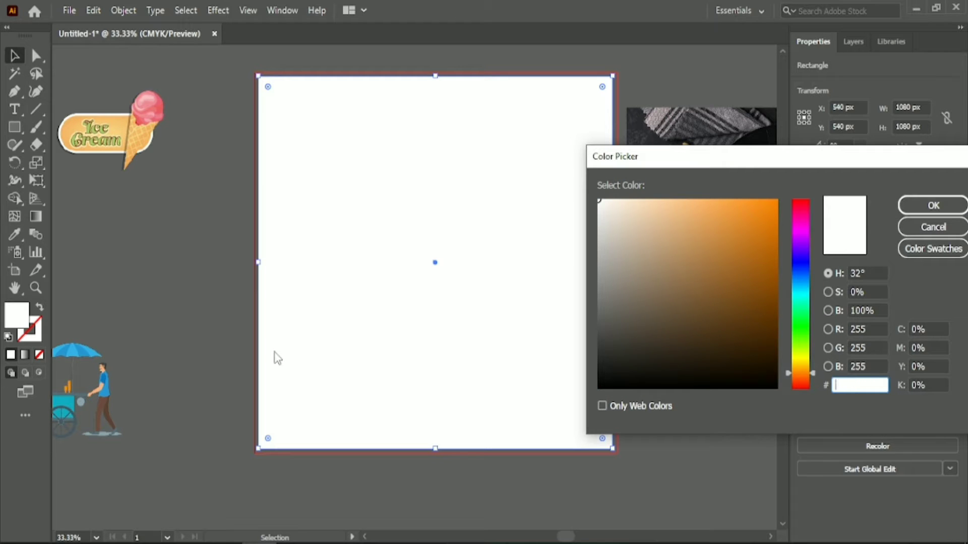
click(919, 210)
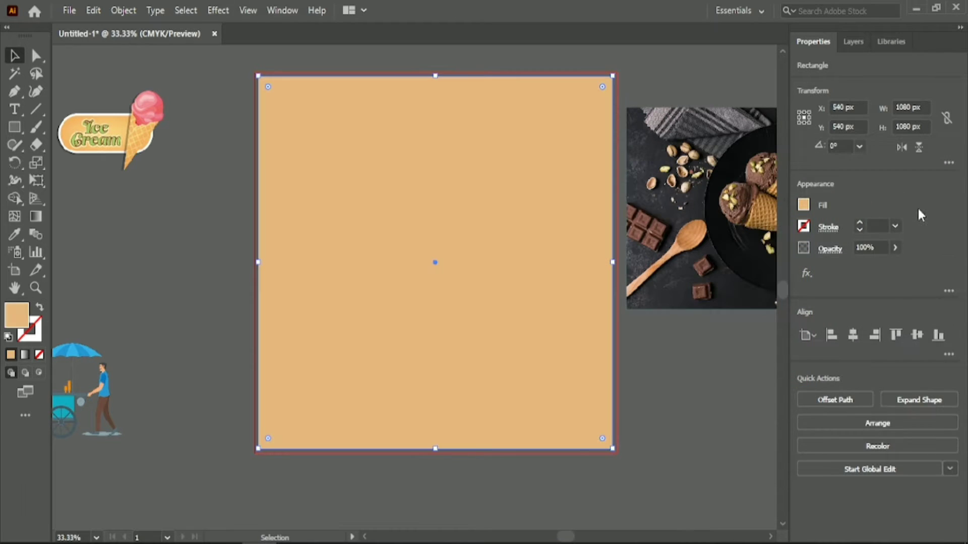
click(203, 89)
Rotate the cones photo to 270° and place it in the empty area right of the artboard.
scroll(210, 78, down, 2)
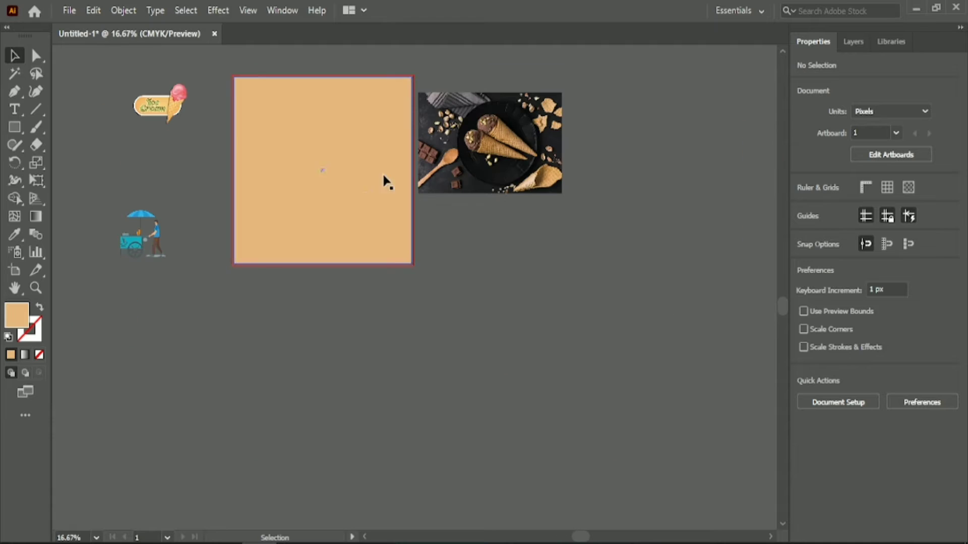
click(537, 147)
drag(565, 197, 450, 222)
drag(479, 141, 515, 236)
Draw two tan circles about 367 px wide over the cones, and enlarge the photo behind them to about 723 × 1085 px.
drag(21, 123, 80, 164)
mouse_move(592, 105)
mouse_down()
mouse_move(649, 126)
mouse_move(652, 151)
mouse_move(519, 229)
mouse_move(547, 227)
mouse_move(532, 224)
mouse_move(520, 280)
mouse_up()
click(564, 198)
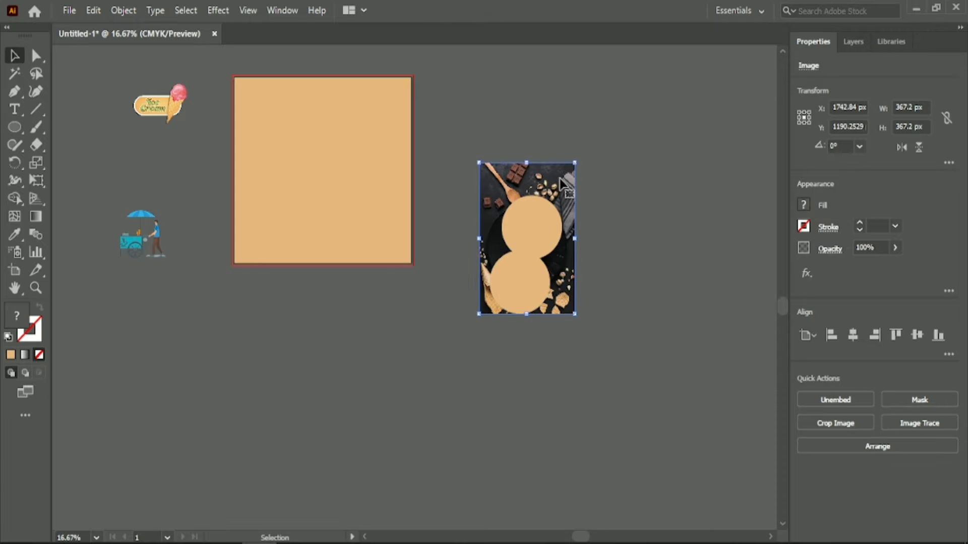
mouse_move(575, 162)
mouse_down()
mouse_move(596, 134)
mouse_move(573, 155)
mouse_up()
Add a smaller circle about 235 px wide at the photo's lower-left corner, overlapping the lower large circle.
click(528, 230)
drag(528, 231, 455, 361)
drag(430, 328, 486, 312)
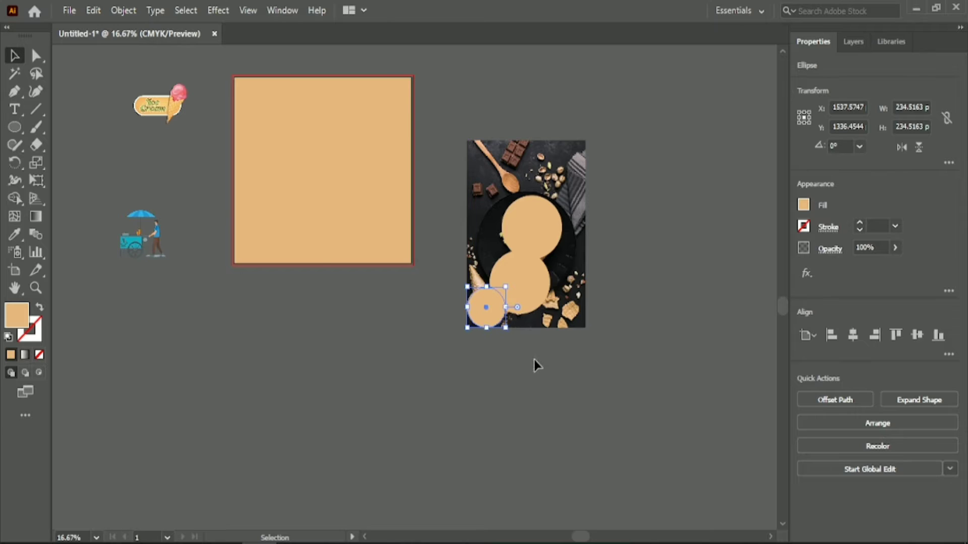
click(533, 361)
Enlarge the two large circles together to about 481 × 748 px overall.
click(521, 280)
shift+click(544, 218)
drag(562, 196, 543, 201)
click(517, 401)
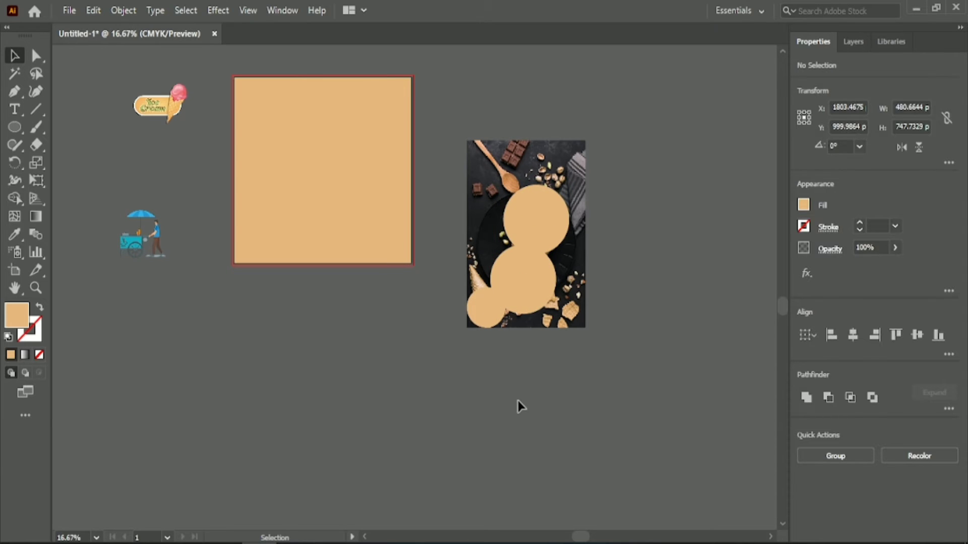
Merge the three overlapping circles into one shape with the Shape Builder tool.
click(532, 215)
shift+click(525, 296)
shift+click(480, 309)
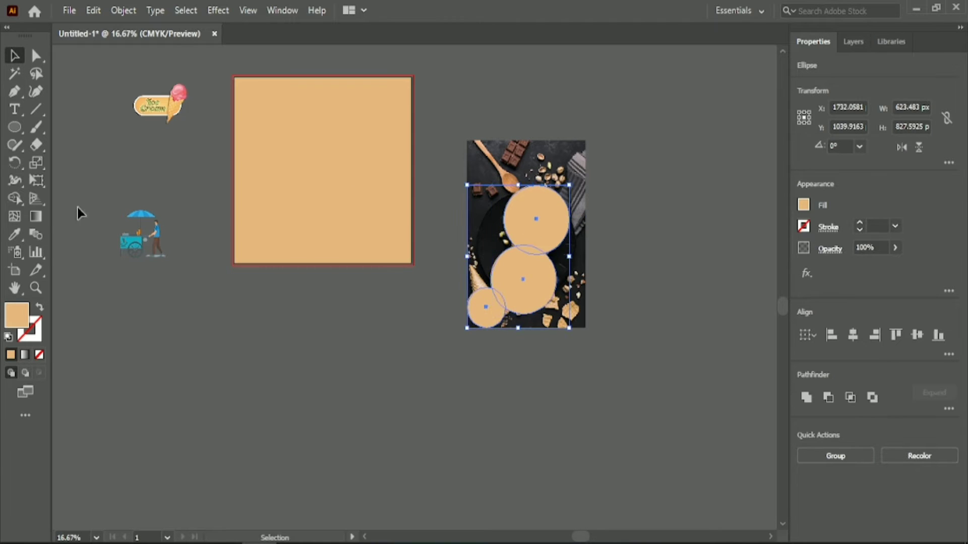
click(17, 200)
drag(538, 235, 485, 308)
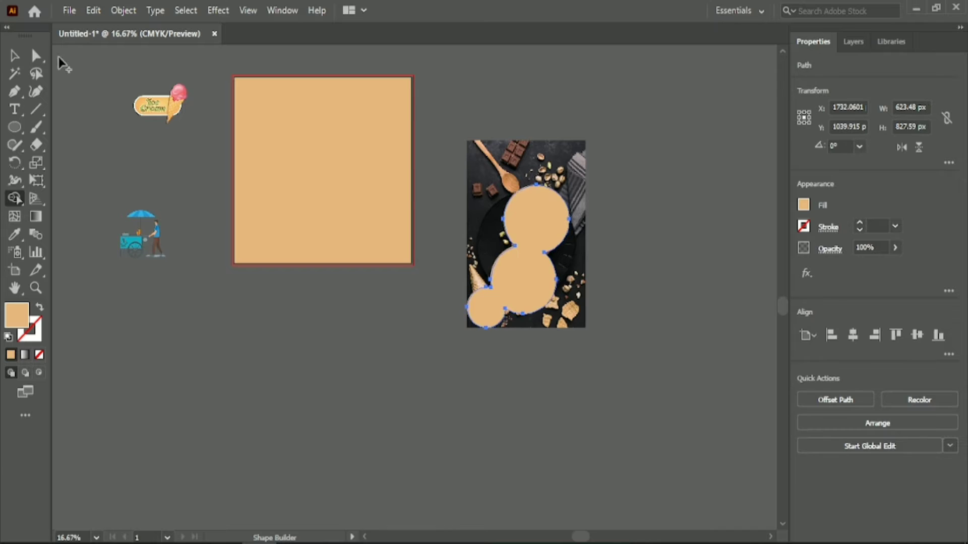
Make a clipping mask that crops the cones photo to the merged circle shape.
key(v)
drag(534, 143, 584, 236)
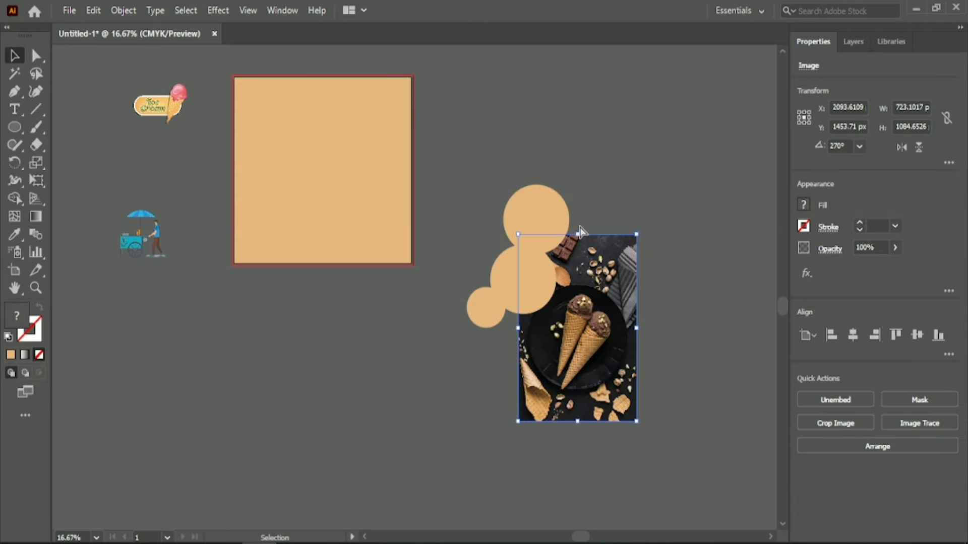
key(ctrl+z)
drag(458, 86, 587, 277)
right_click(517, 194)
click(605, 325)
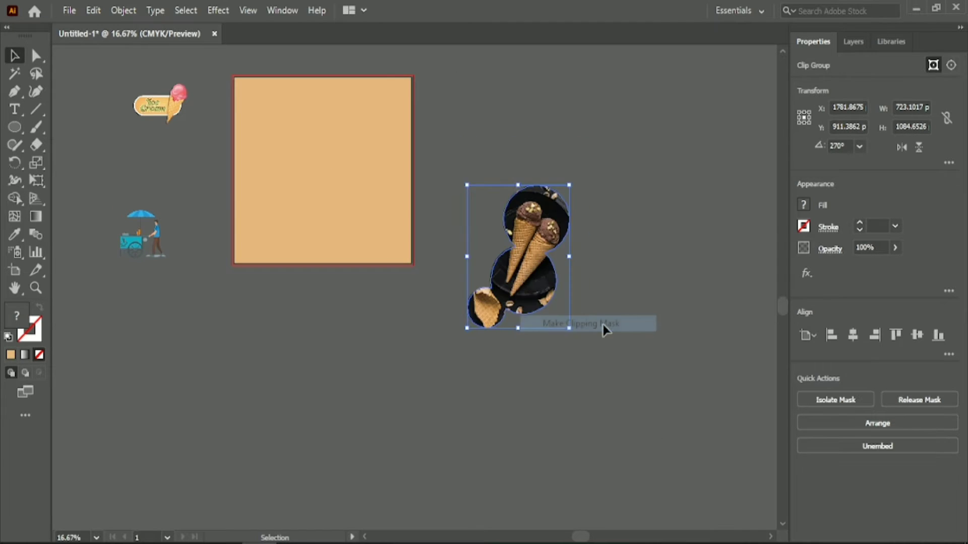
Move the clipped cones photo onto the artboard, scale it to about 471 × 625 px and place it in the upper-right corner.
click(581, 290)
drag(530, 286, 373, 184)
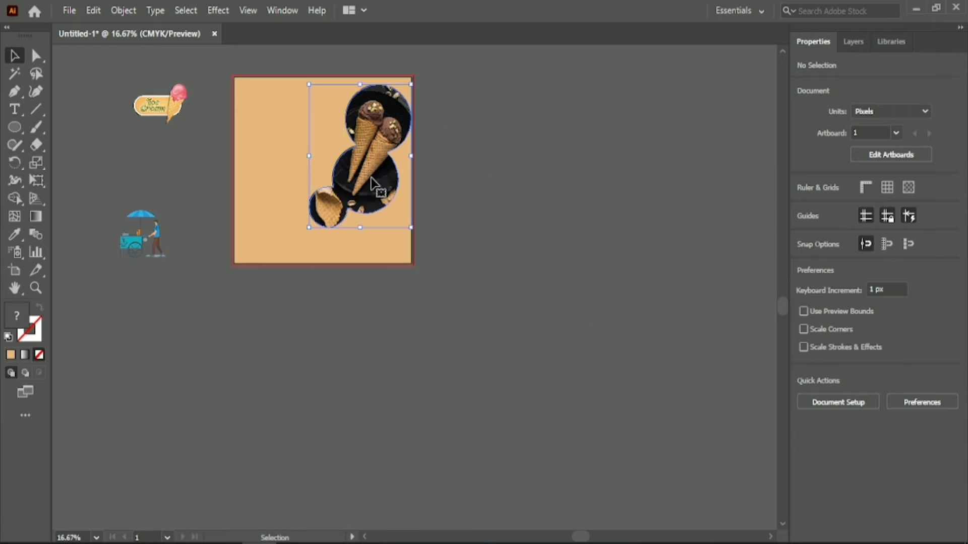
scroll(494, 240, up, 3)
drag(586, 537, 569, 537)
scroll(475, 469, up, 1)
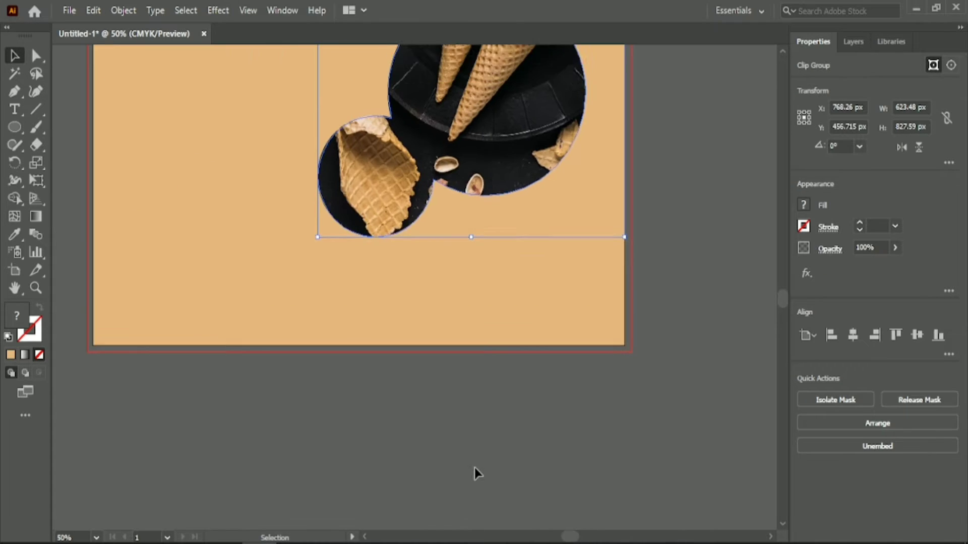
scroll(468, 457, up, 5)
scroll(501, 411, down, 1)
drag(513, 377, 511, 378)
scroll(510, 380, down, 3)
drag(376, 221, 423, 220)
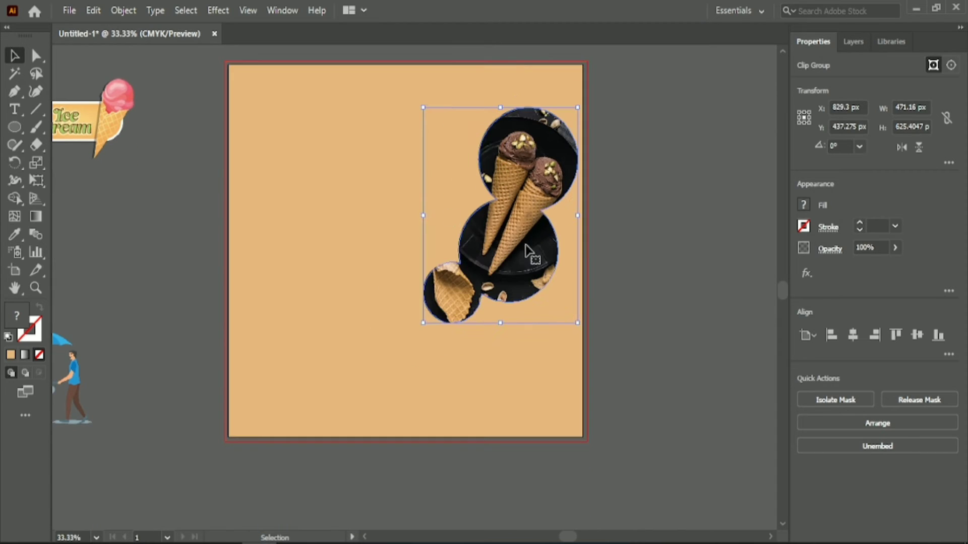
drag(524, 247, 525, 209)
click(665, 225)
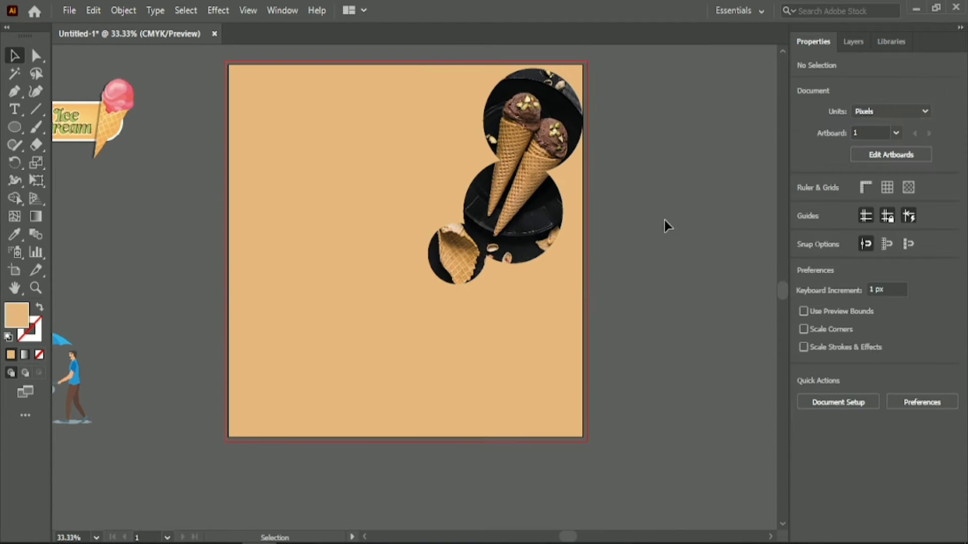
Move the Ice Cream logo into the artboard's upper-left corner and scale it to about 218 × 156 px.
right_click(90, 112)
click(92, 121)
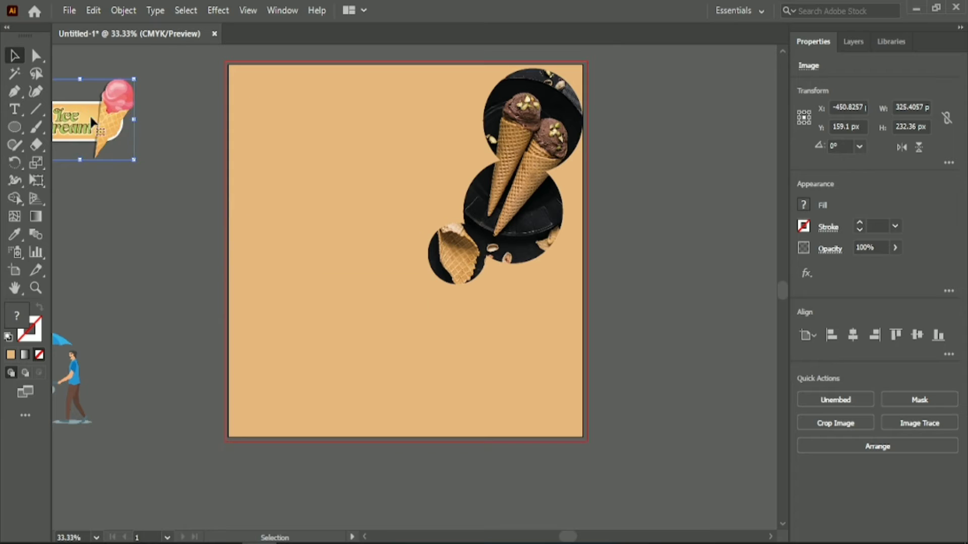
drag(90, 114, 295, 99)
drag(339, 146, 299, 126)
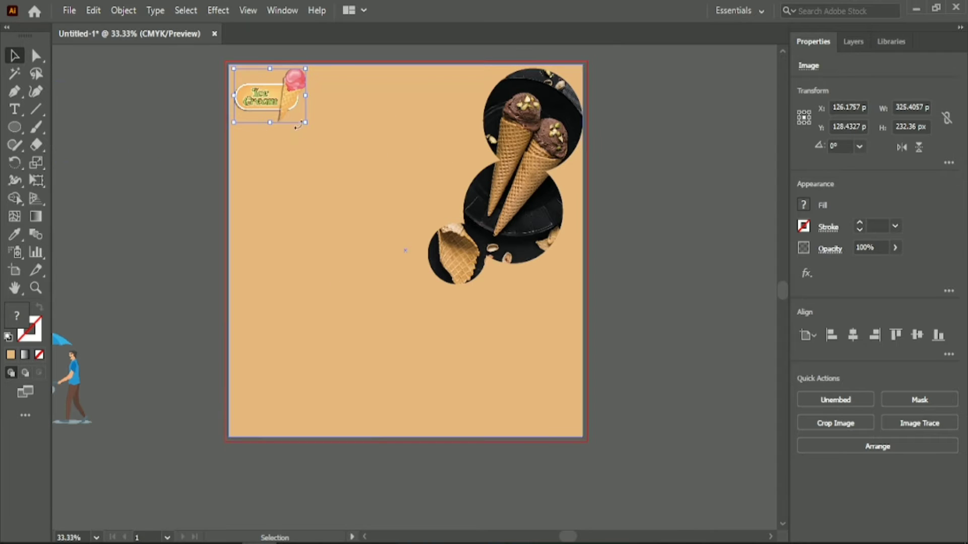
Nudge the Ice Cream logo 8 px left and 2 px up, and deselect it.
key(Left)
key(Left)
key(Left)
key(Left)
key(Left)
key(Left)
key(Left)
key(Left)
key(Up)
key(Up)
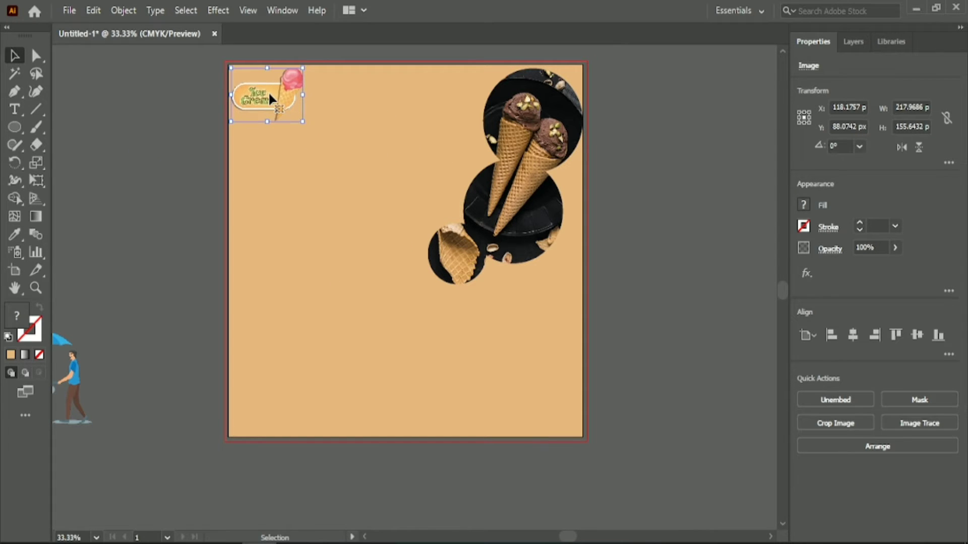
click(167, 181)
Move the vendor cart image up and closer to the left side of the artboard.
scroll(567, 540, down, 1)
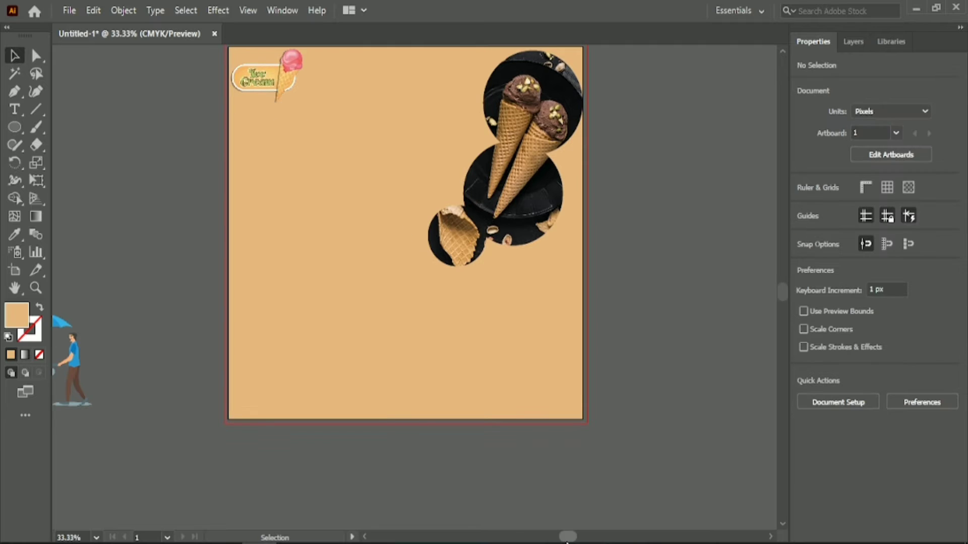
drag(567, 540, 564, 540)
drag(108, 364, 174, 293)
click(171, 178)
scroll(172, 172, up, 2)
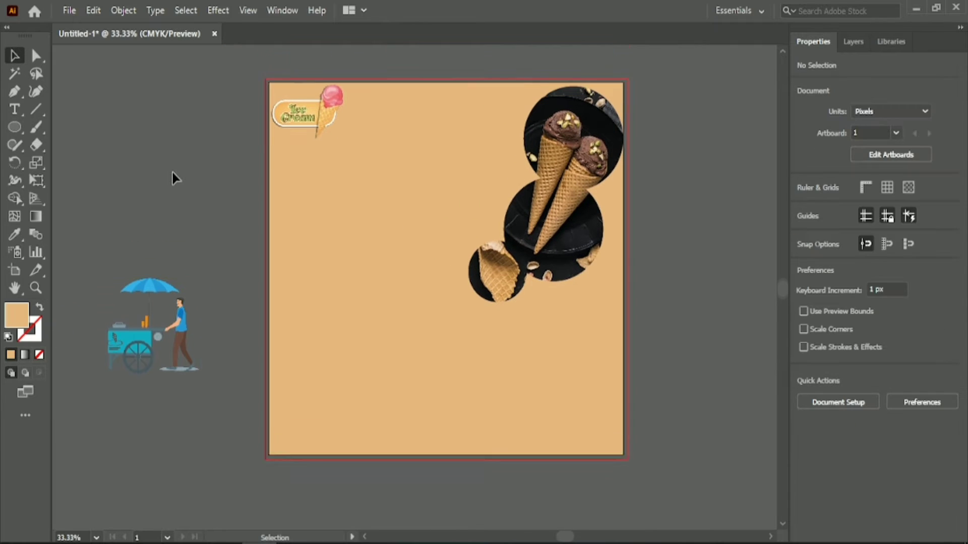
Draw a closed wave-topped shape with the Pen tool across the lower artboard, extending beyond its side and bottom edges.
click(14, 91)
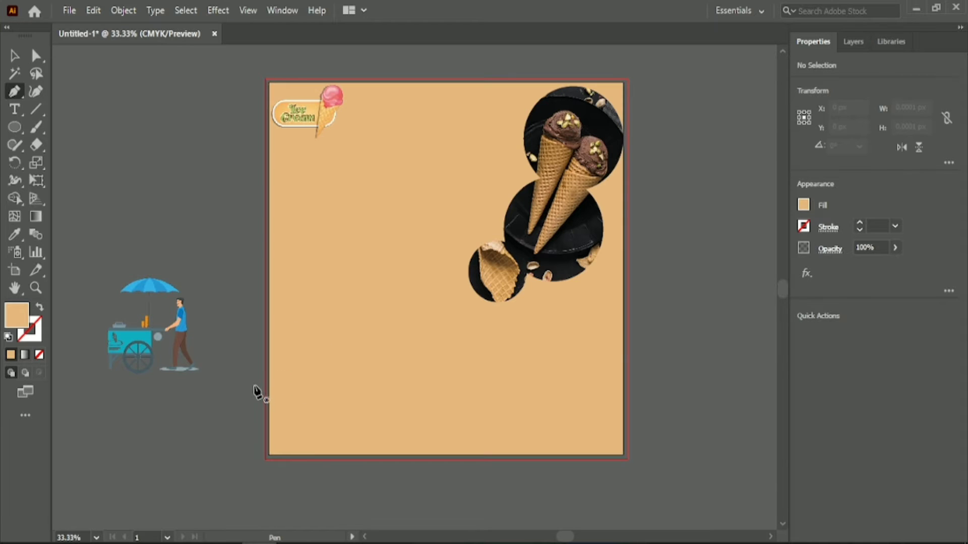
click(256, 375)
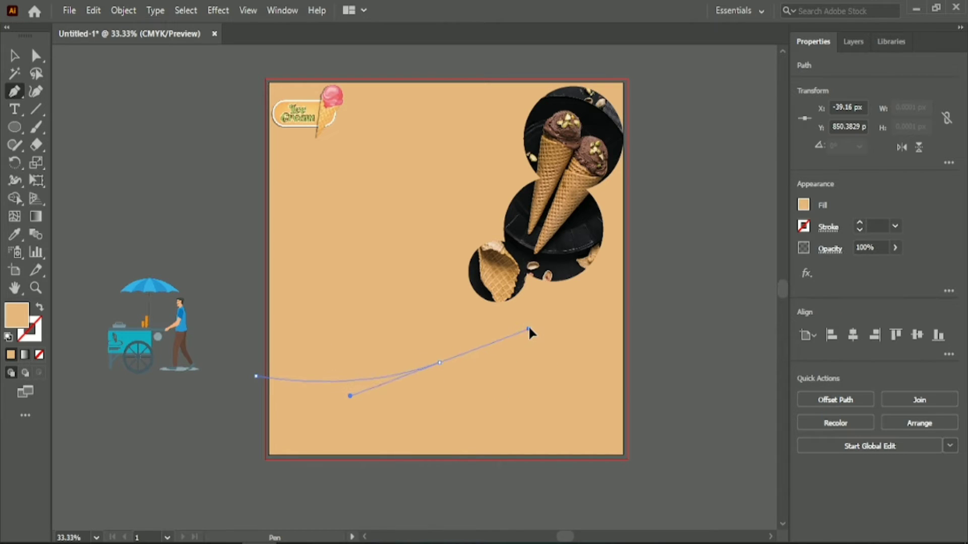
click(440, 361)
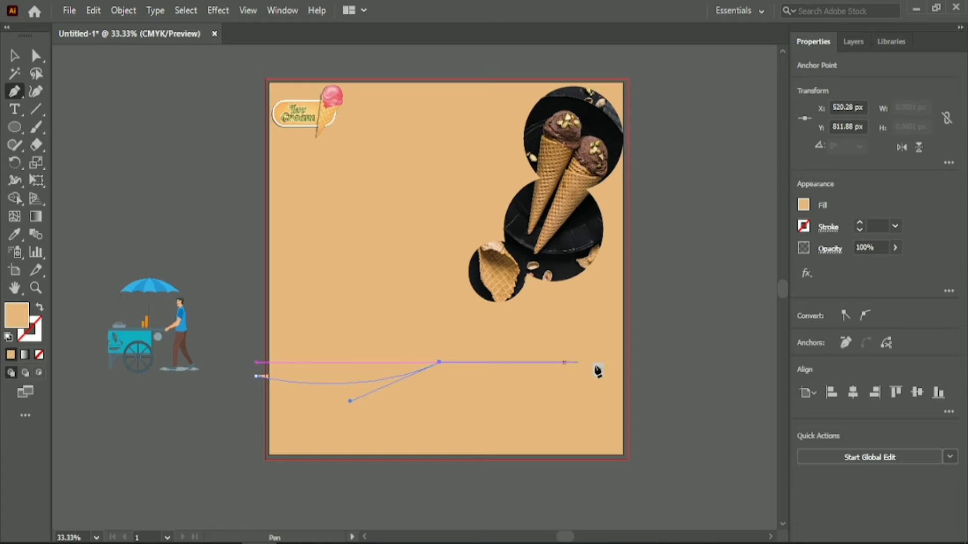
drag(663, 368, 764, 421)
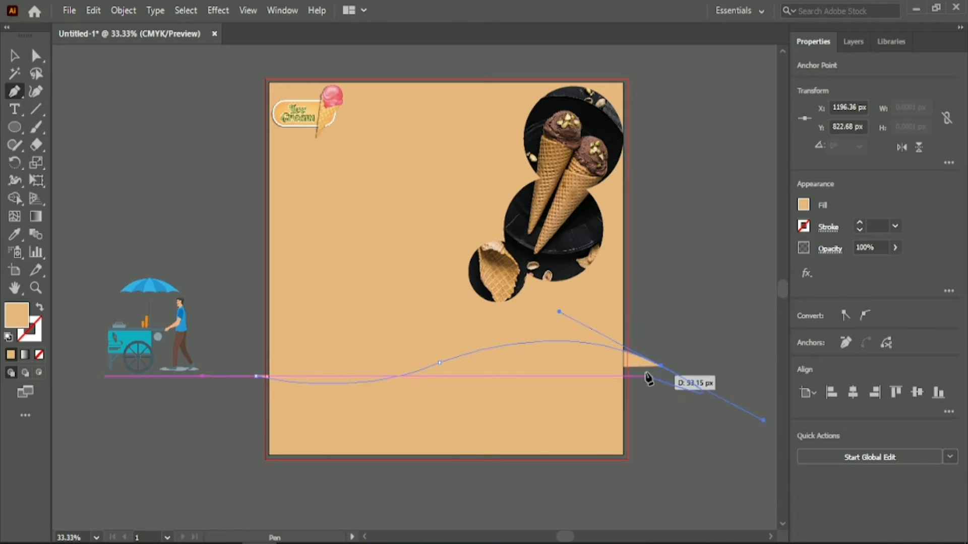
click(662, 367)
scroll(661, 410, down, 3)
click(661, 419)
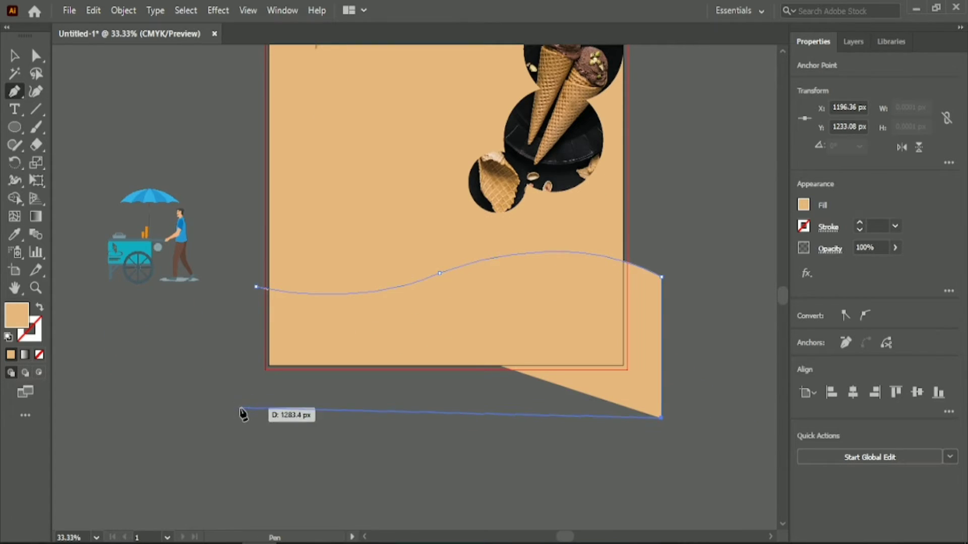
click(241, 408)
click(11, 57)
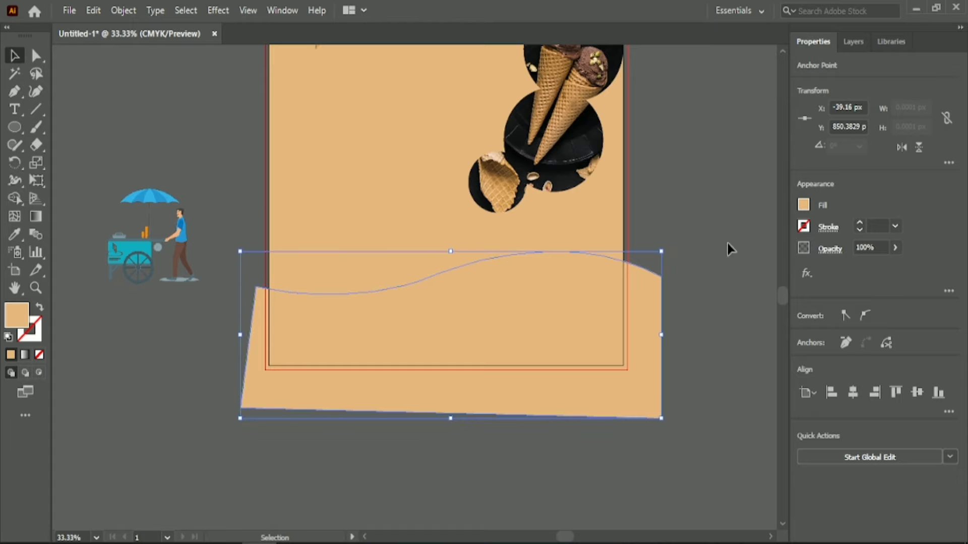
Fill the wave shape with black.
click(803, 204)
click(686, 259)
click(688, 138)
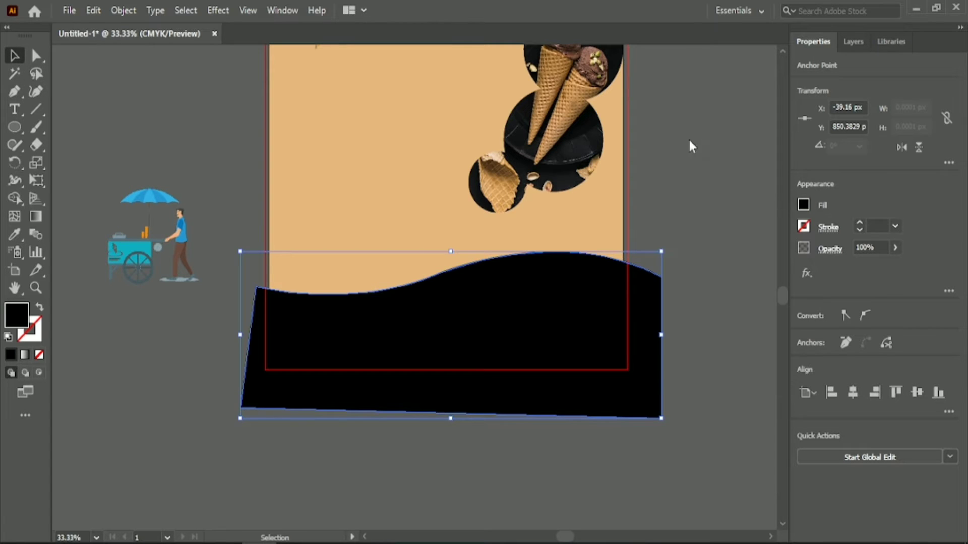
Trim the black wave shape to the background square's edges with the Shape Builder tool.
drag(321, 364, 322, 365)
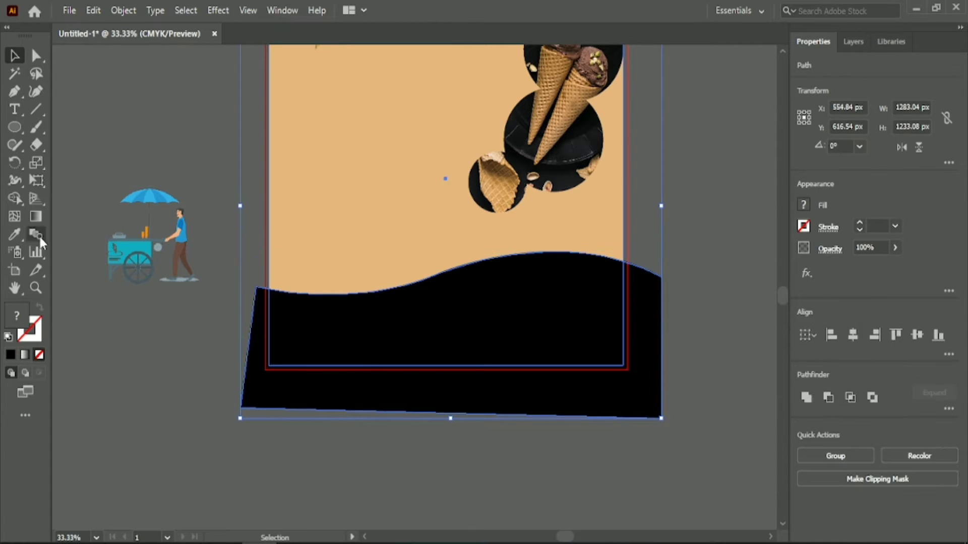
click(12, 201)
alt+click(365, 401)
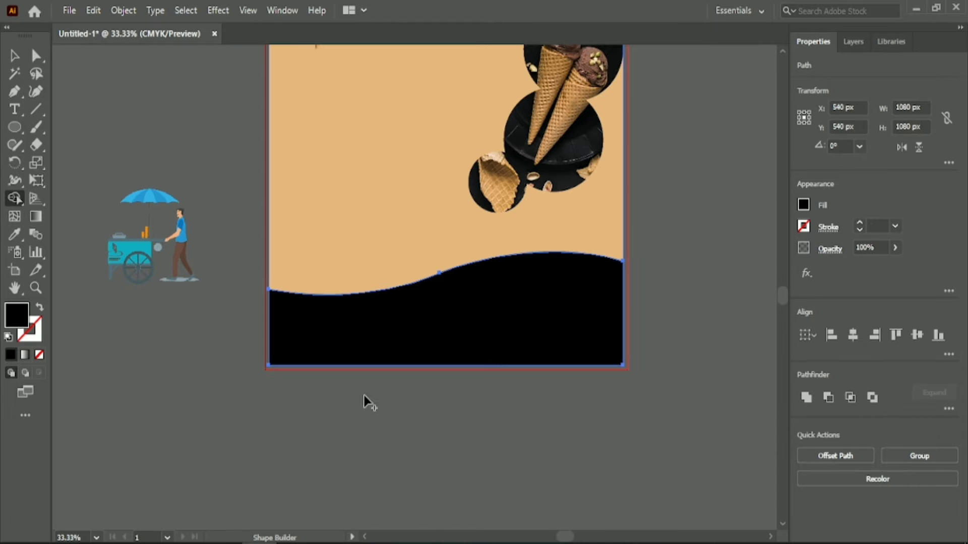
click(15, 55)
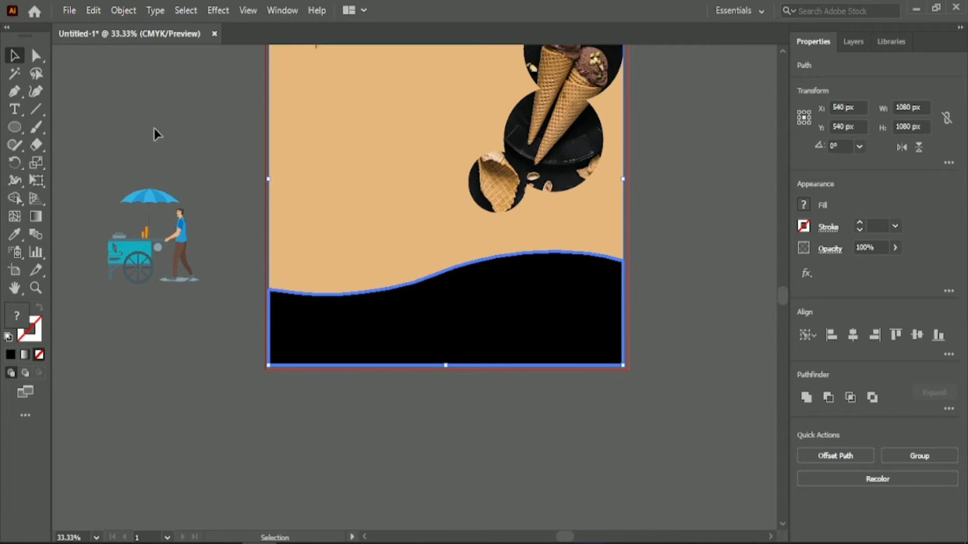
Reshape the curve along the black wave's upper edge by adjusting its middle anchor point.
click(155, 134)
click(378, 320)
click(36, 55)
click(439, 273)
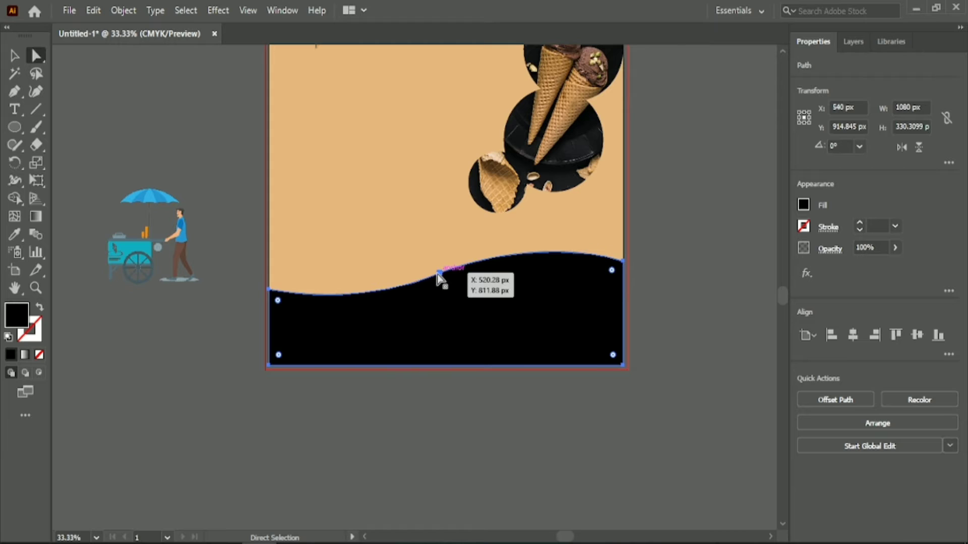
click(448, 290)
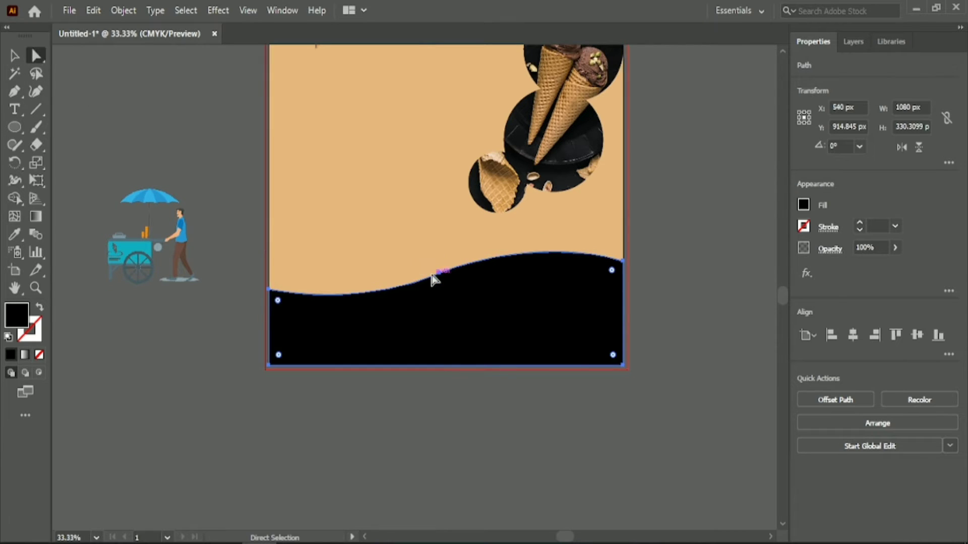
click(439, 272)
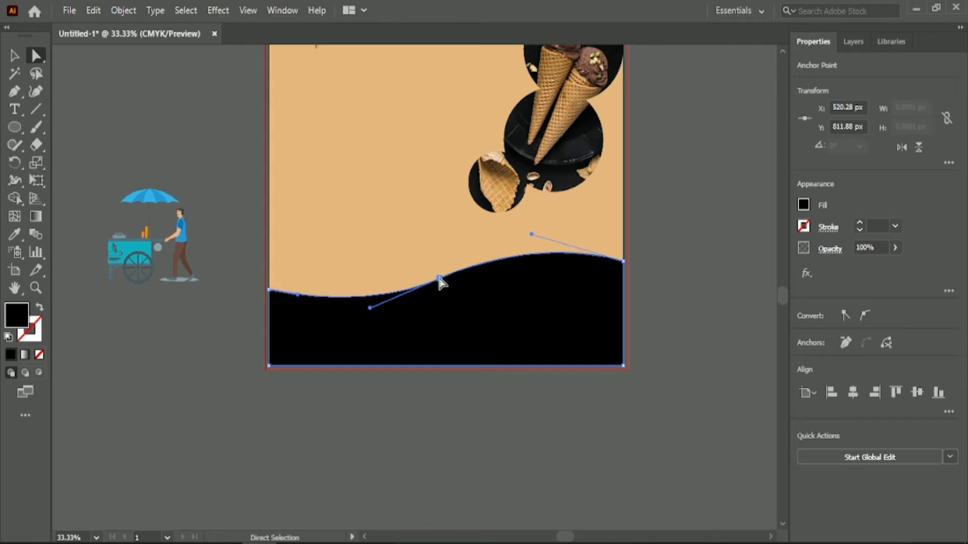
drag(439, 274, 398, 197)
click(162, 123)
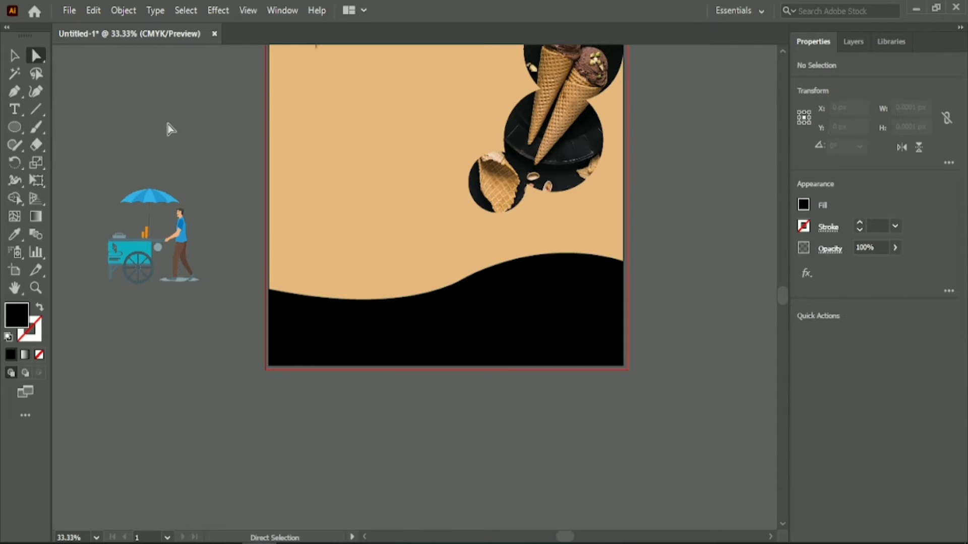
Place a copy of the black wave about 35 px higher and fill the copy with grey.
scroll(169, 130, up, 2)
mouse_move(418, 370)
mouse_down()
mouse_move(419, 349)
mouse_move(419, 357)
mouse_up()
click(804, 204)
click(695, 310)
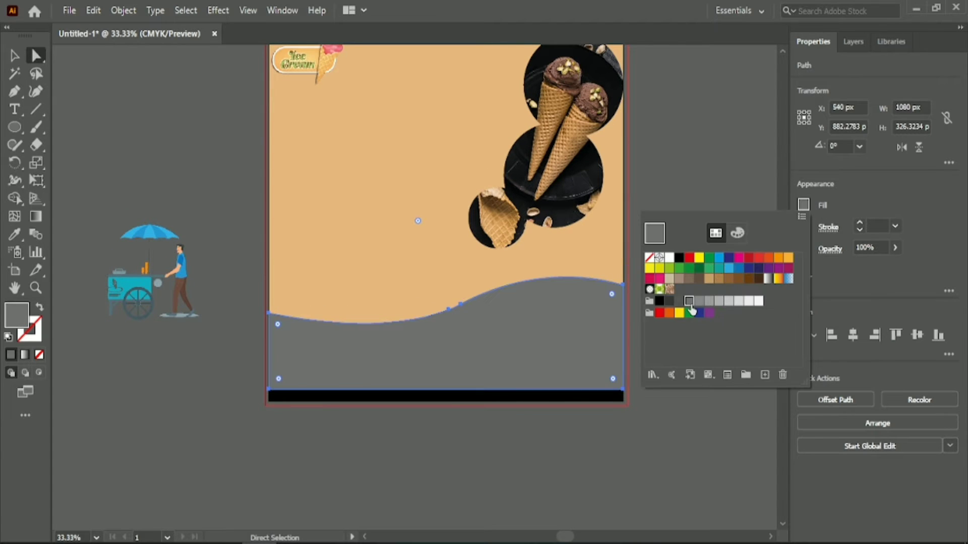
click(665, 409)
Bring the black wave to the front and nudge the grey wave down about 11 px to form a thinner band.
right_click(564, 399)
click(665, 326)
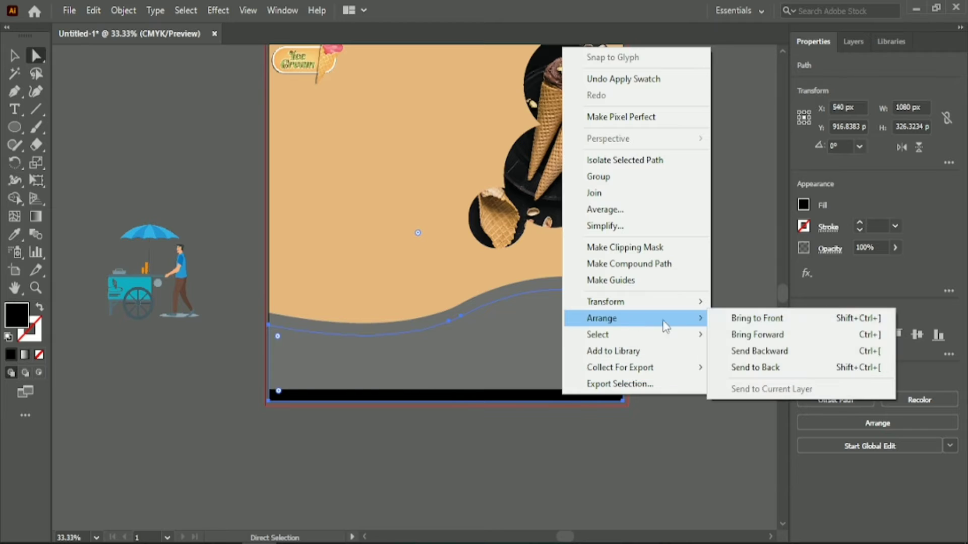
click(756, 318)
click(340, 430)
click(391, 335)
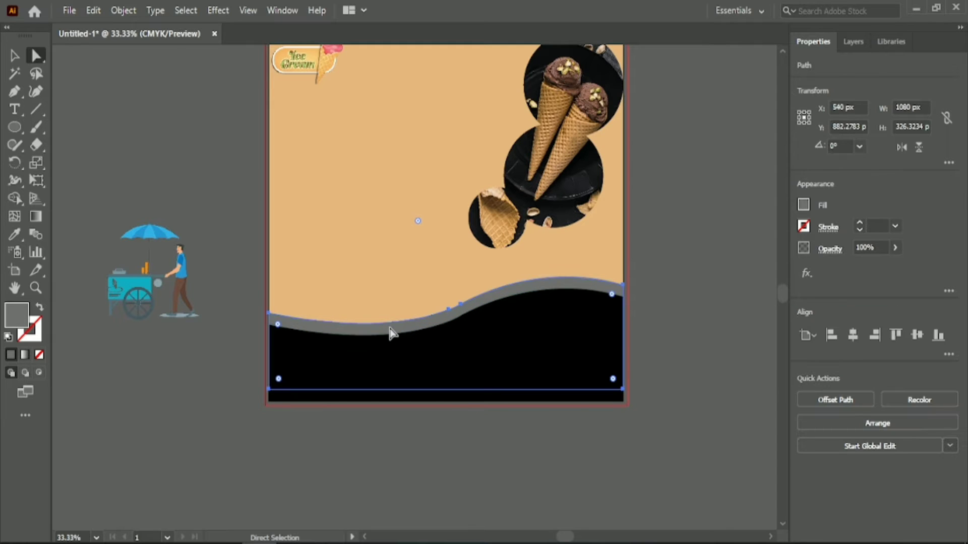
click(237, 431)
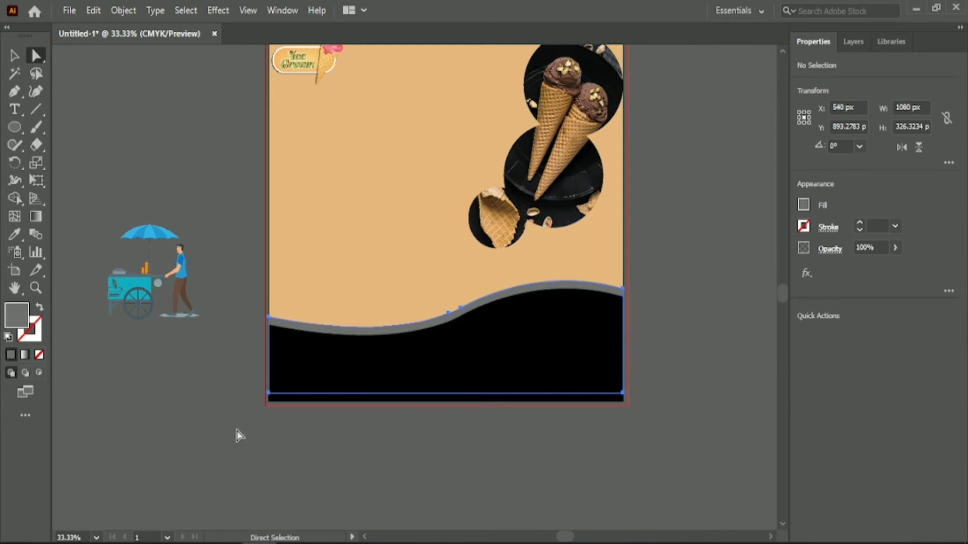
Draw a white rectangle of about 1080 × 72 px along the artboard's bottom edge and raise its top edge slightly.
drag(14, 132, 76, 127)
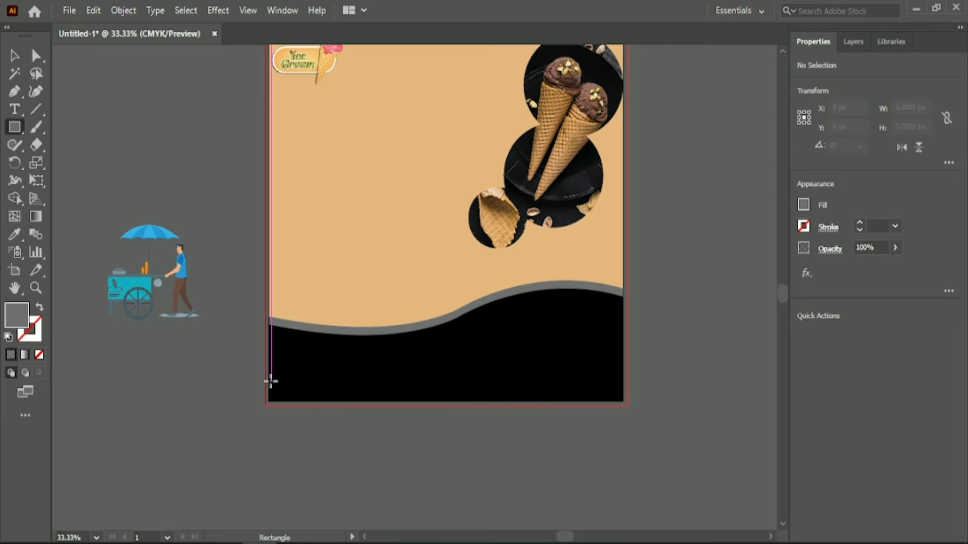
drag(269, 377, 619, 401)
click(803, 206)
click(655, 260)
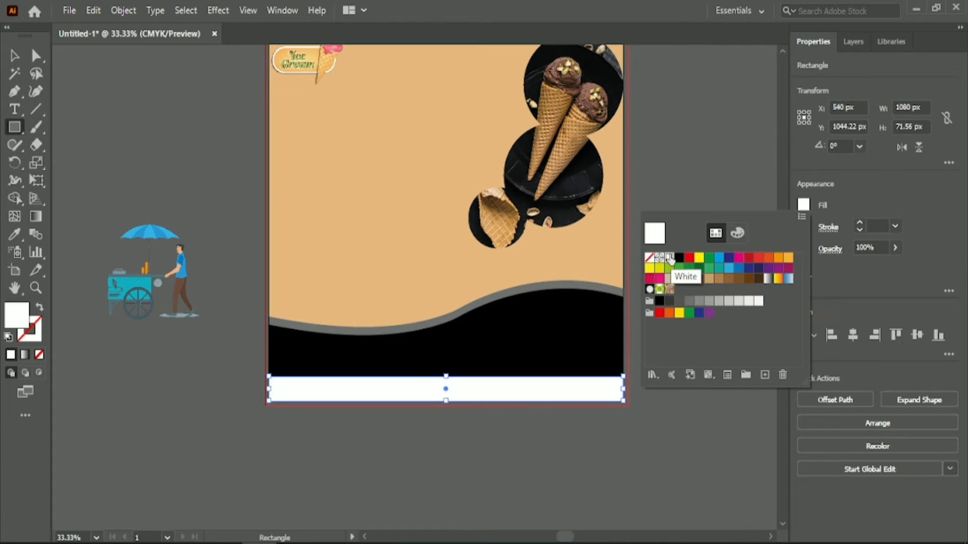
key(Escape)
drag(446, 374, 446, 368)
Bring the vendor cart image to the front, align it to the artboard's bottom-left corner and scale it to about 204 × 197 px.
drag(124, 267, 271, 333)
right_click(252, 346)
mouse_move(302, 270)
click(420, 271)
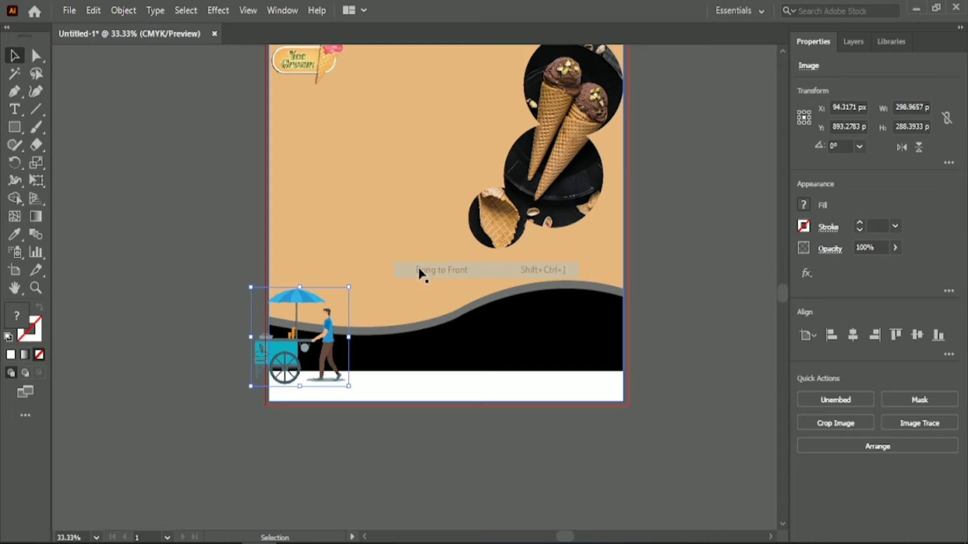
click(938, 335)
click(832, 335)
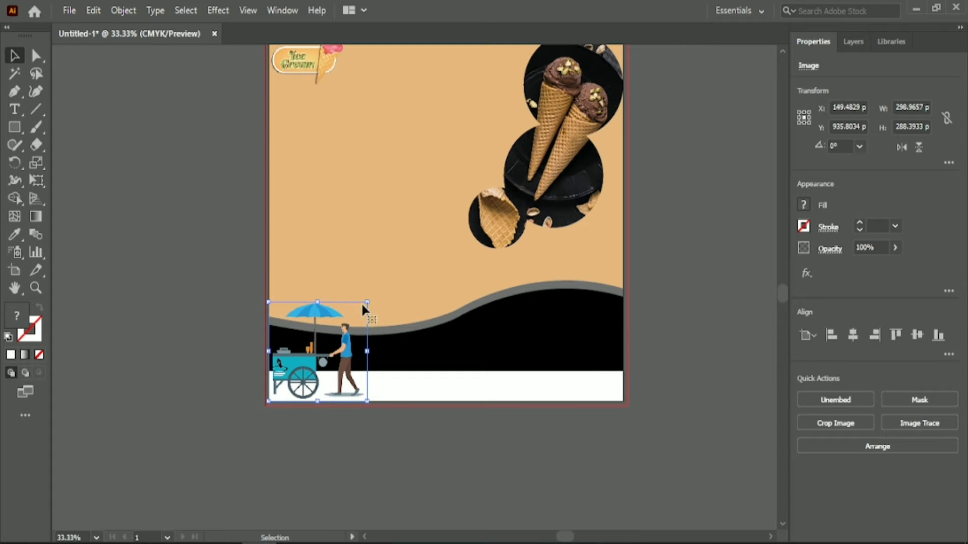
drag(368, 302, 335, 333)
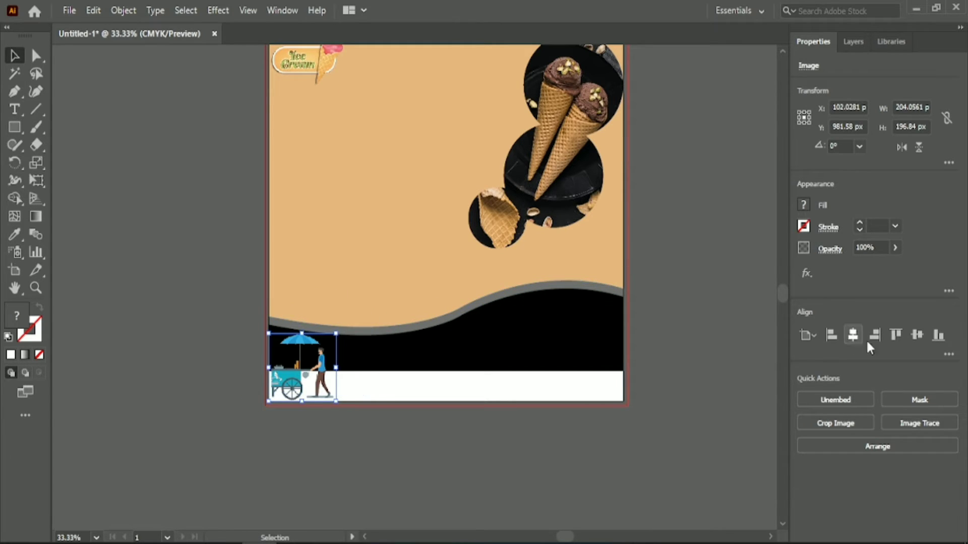
click(413, 455)
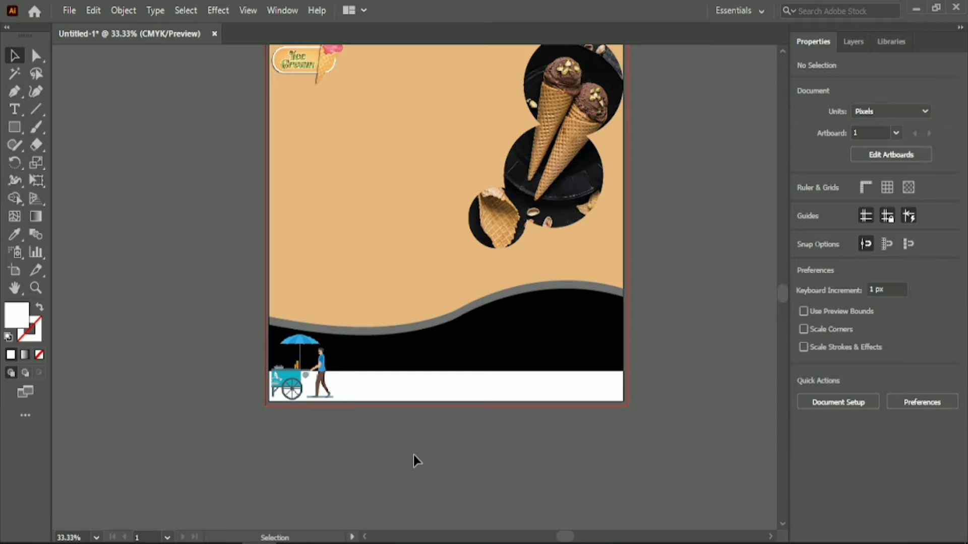
Lower the top edge of the white bottom rectangle slightly and deselect it.
scroll(430, 443, up, 1)
click(446, 396)
drag(447, 388, 443, 392)
click(188, 222)
scroll(162, 189, up, 1)
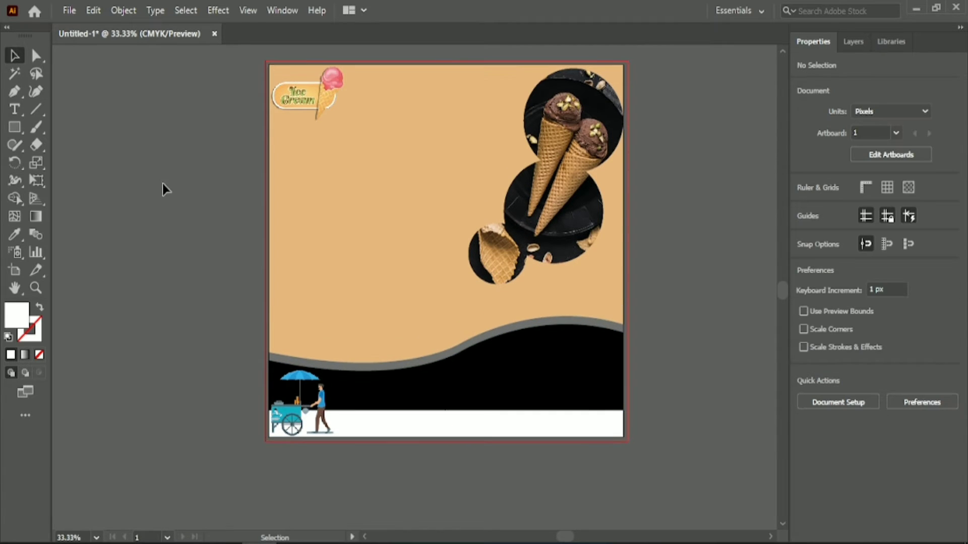
Add the text "ICE CREAM" on two lines beside the artboard and set its font size to 64 pt.
click(14, 108)
click(164, 150)
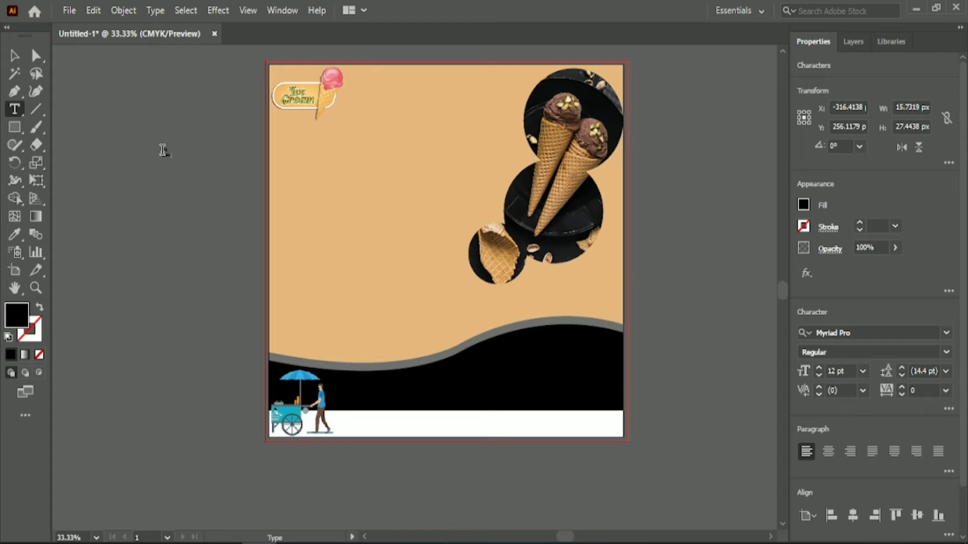
click(11, 56)
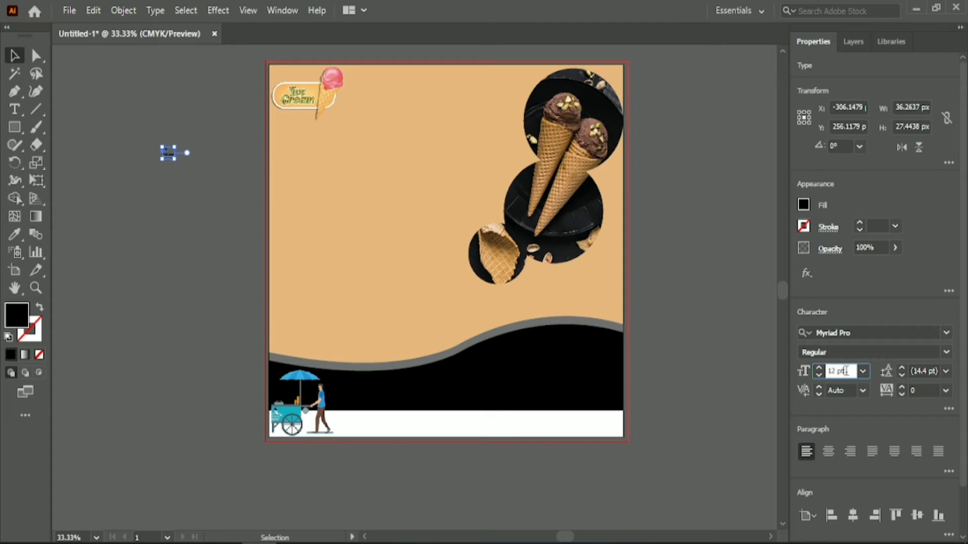
scroll(846, 371, up, 20)
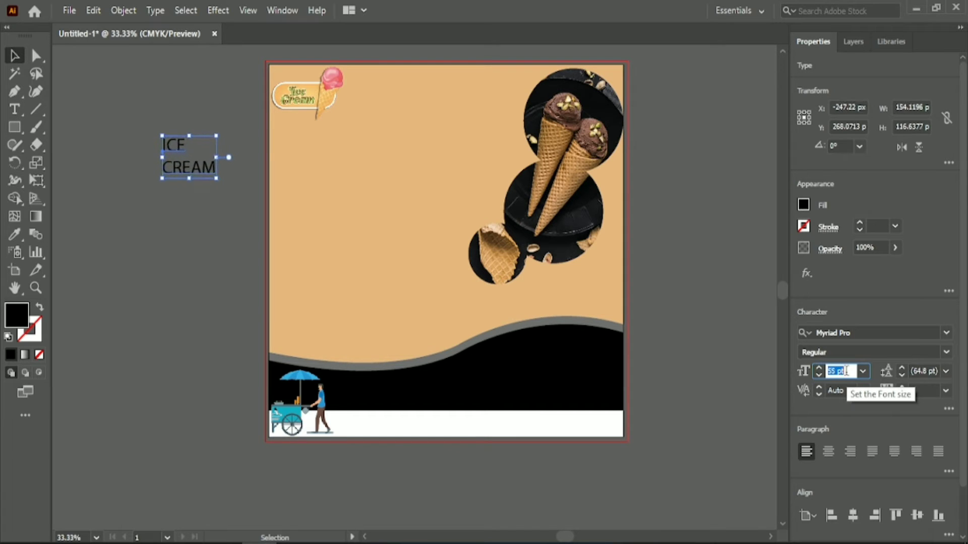
scroll(845, 371, up, 9)
click(63, 237)
Add a separate text object reading "DELICIOUS" below the ICE CREAM text.
click(18, 117)
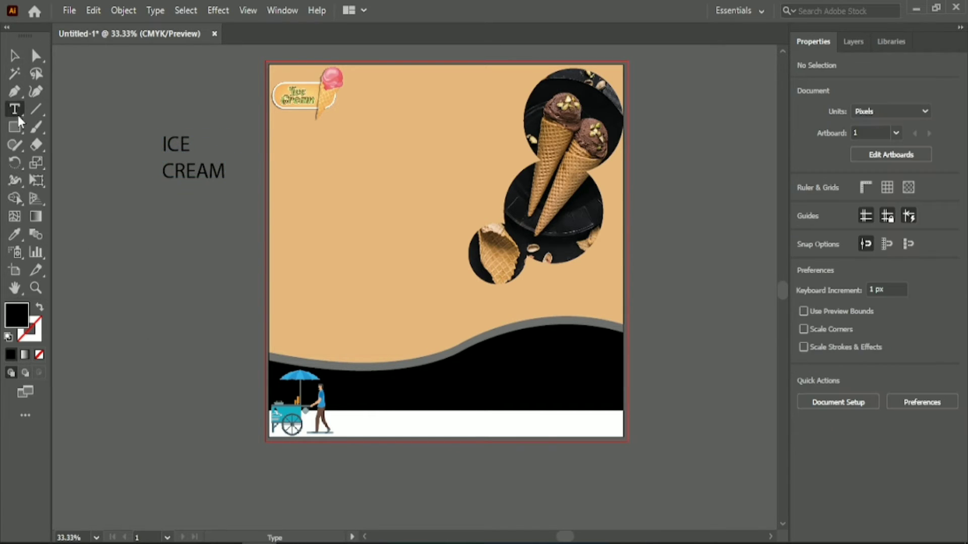
click(169, 214)
key(BackSpace)
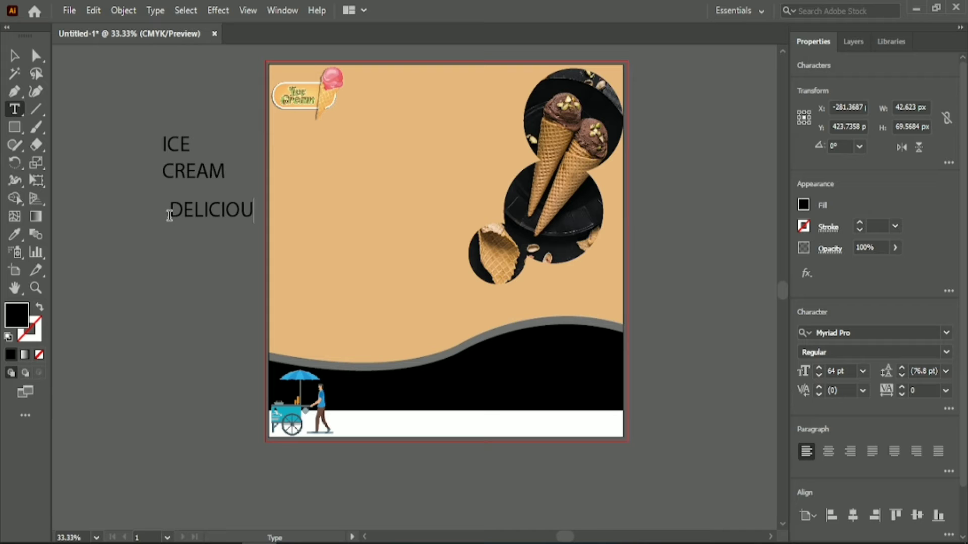
click(14, 55)
Set both text objects to 94 pt in the Lucida Handwriting Italic font.
drag(164, 143, 240, 259)
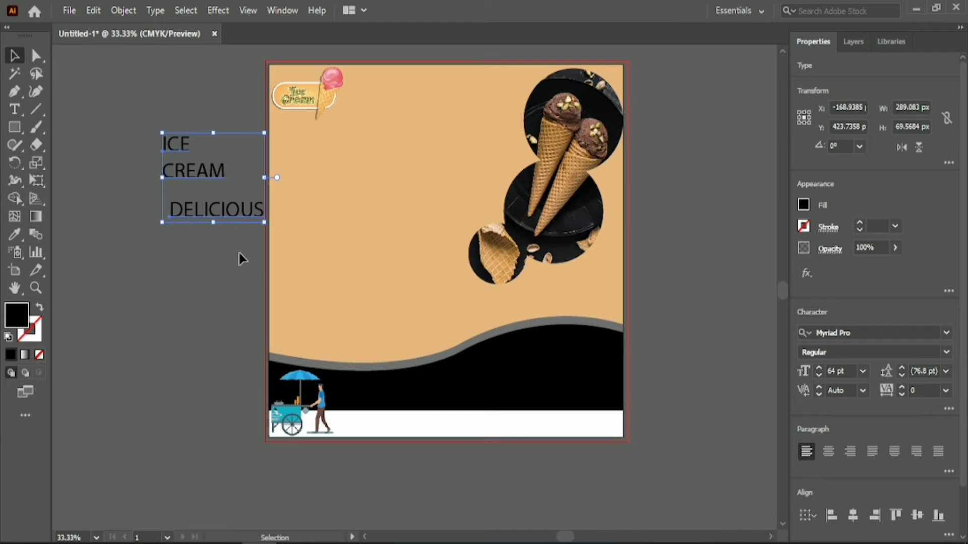
click(846, 375)
scroll(846, 375, up, 20)
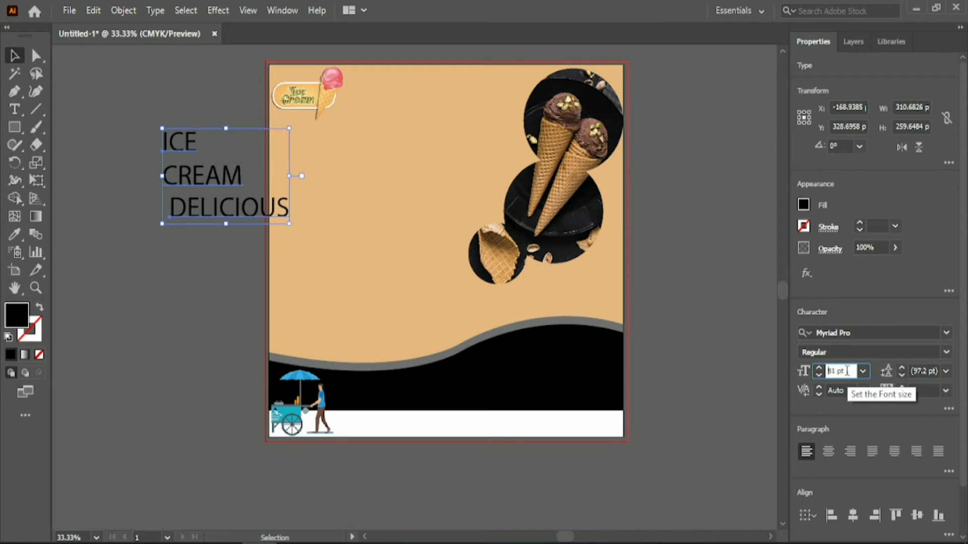
click(947, 335)
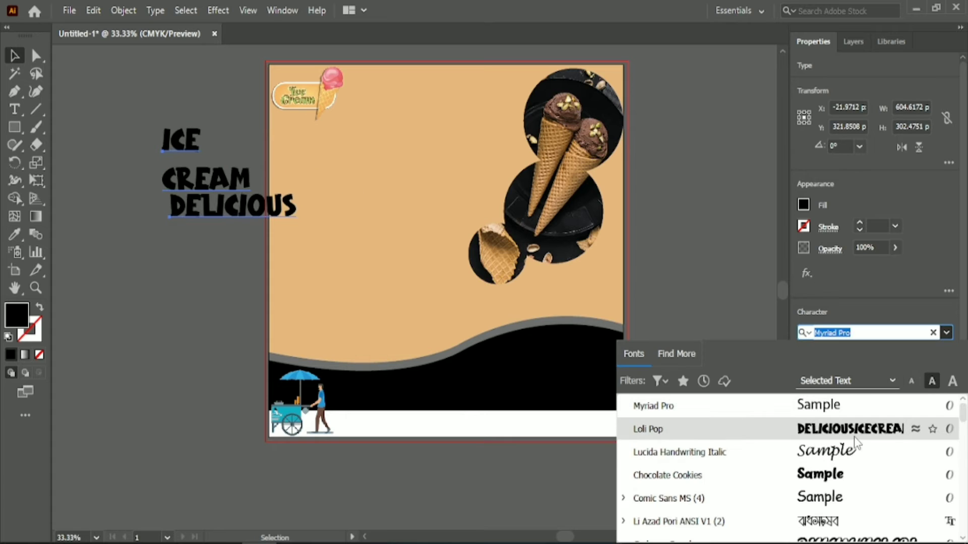
click(827, 459)
click(165, 272)
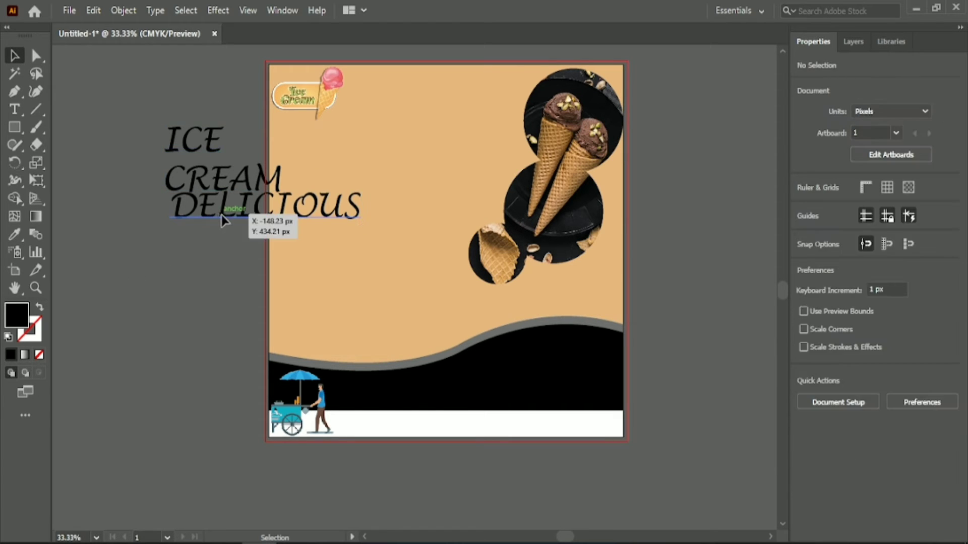
Move the DELICIOUS text onto the artboard below the logo and place the ICE CREAM text beneath it.
drag(221, 217, 329, 155)
drag(224, 179, 355, 237)
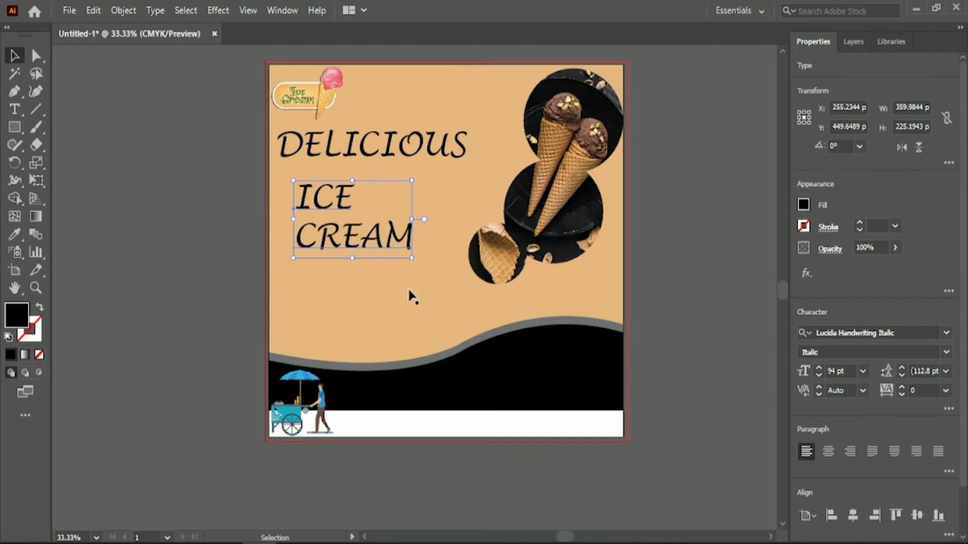
Center the two lines of the ICE CREAM text and align the text object to the artboard's left edge.
click(828, 452)
click(832, 515)
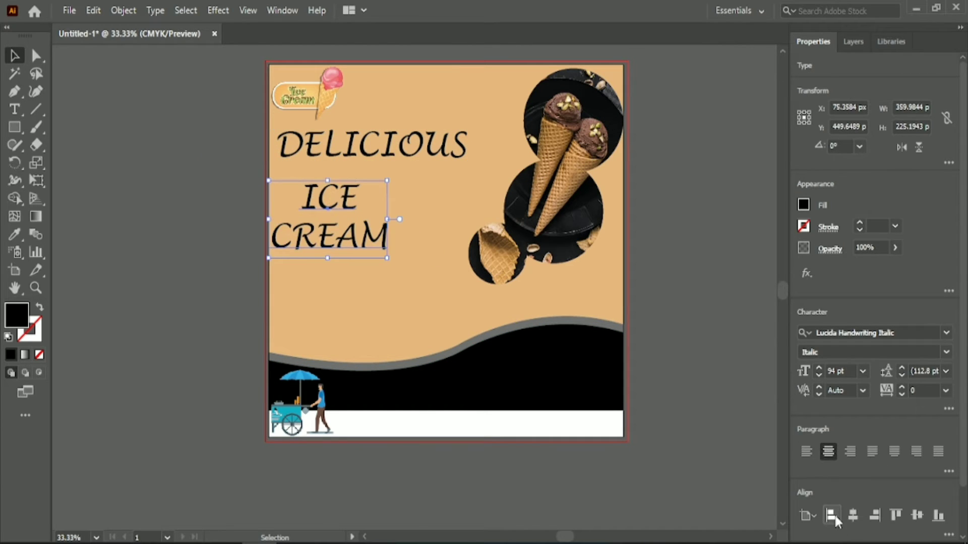
Set both the DELICIOUS and ICE CREAM texts to 115 pt with 122 pt leading and -15 tracking.
shift+click(391, 151)
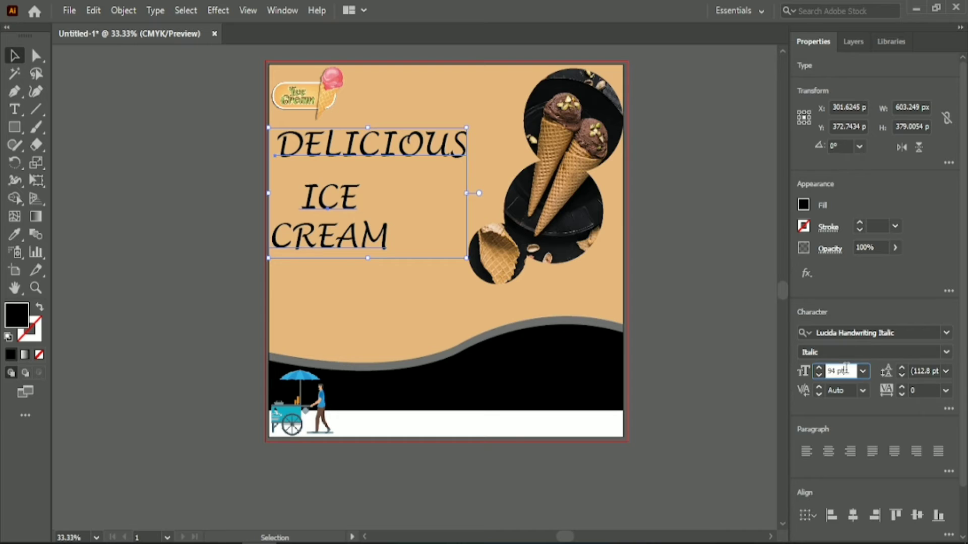
scroll(845, 370, up, 20)
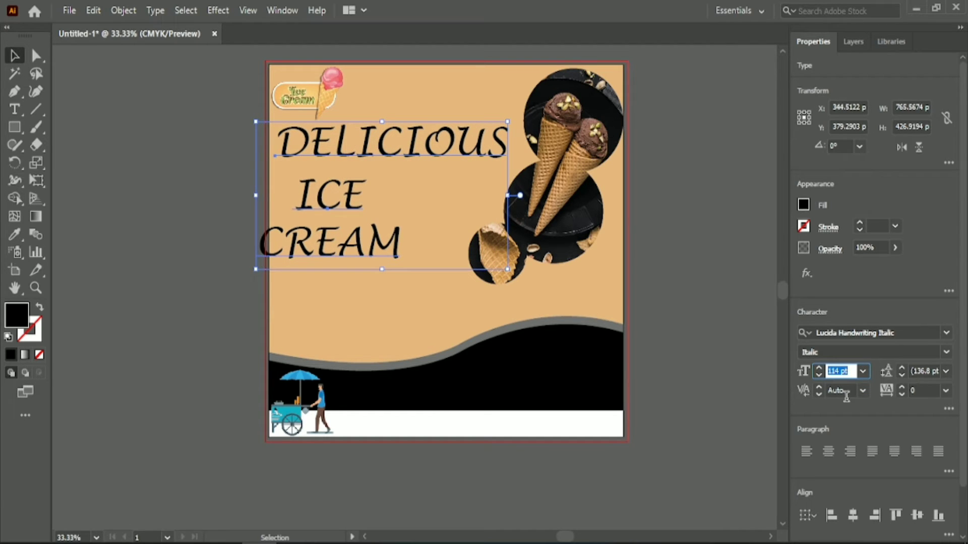
scroll(930, 369, down, 15)
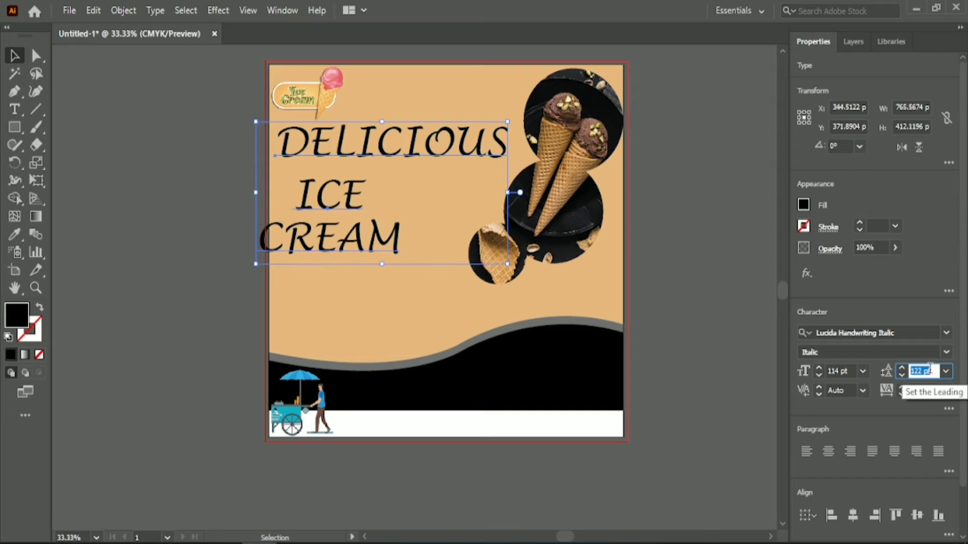
scroll(923, 390, down, 5)
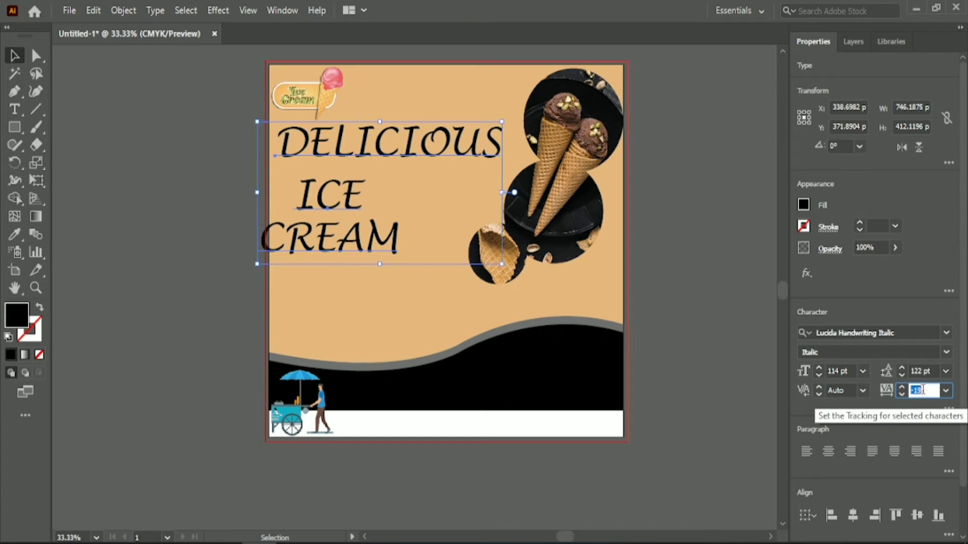
scroll(923, 390, down, 2)
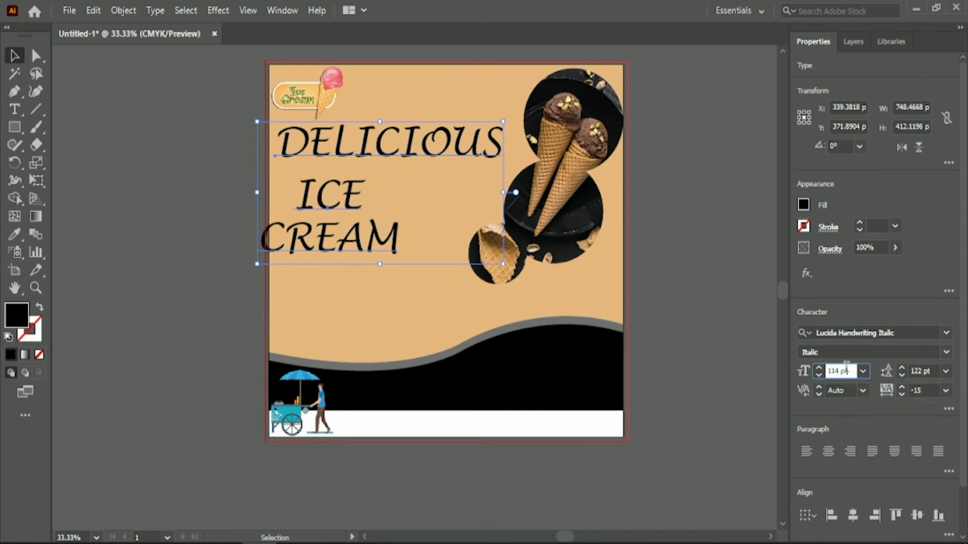
scroll(847, 369, up, 1)
Align the ICE CREAM text to the artboard's left edge and enlarge it to 139 pt with 138 pt leading.
click(734, 285)
click(371, 249)
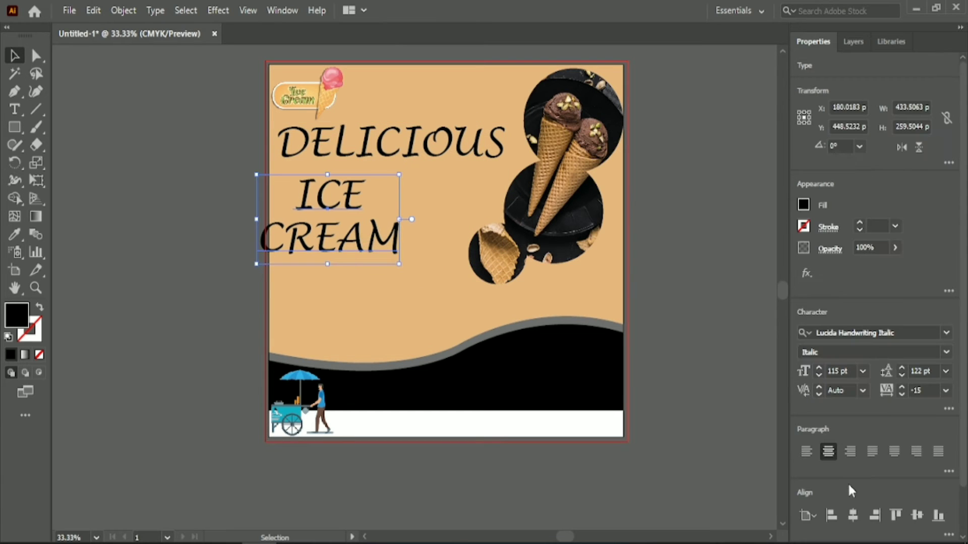
click(832, 516)
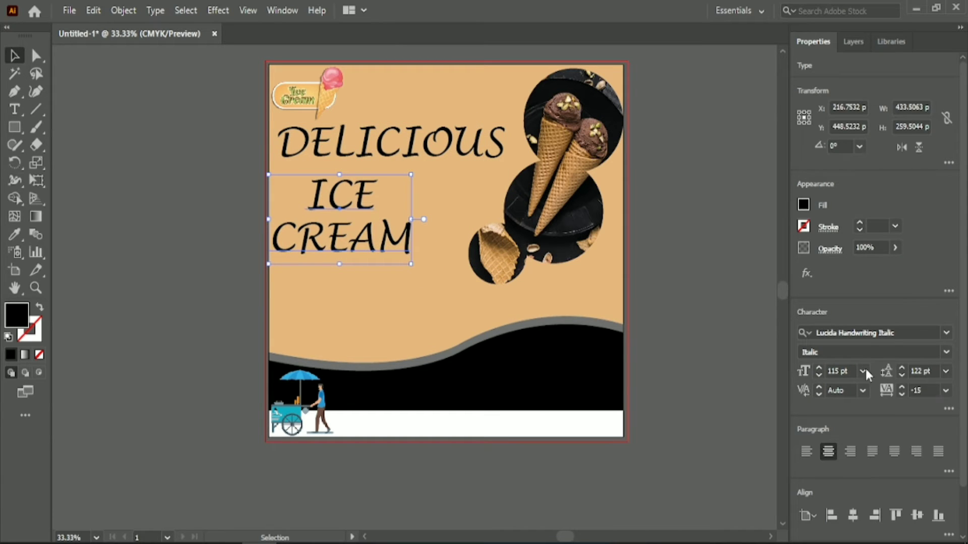
scroll(849, 370, up, 20)
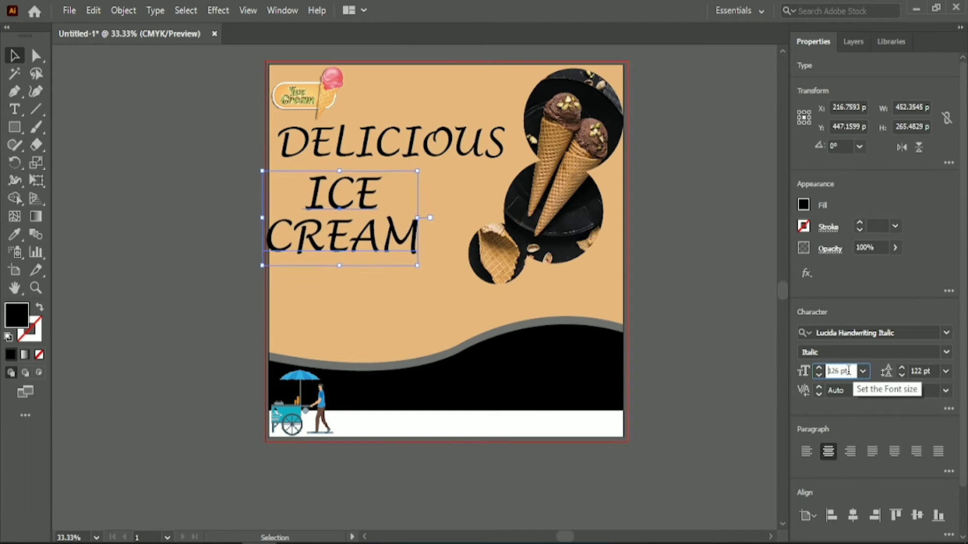
click(922, 371)
scroll(932, 372, up, 4)
scroll(932, 371, up, 12)
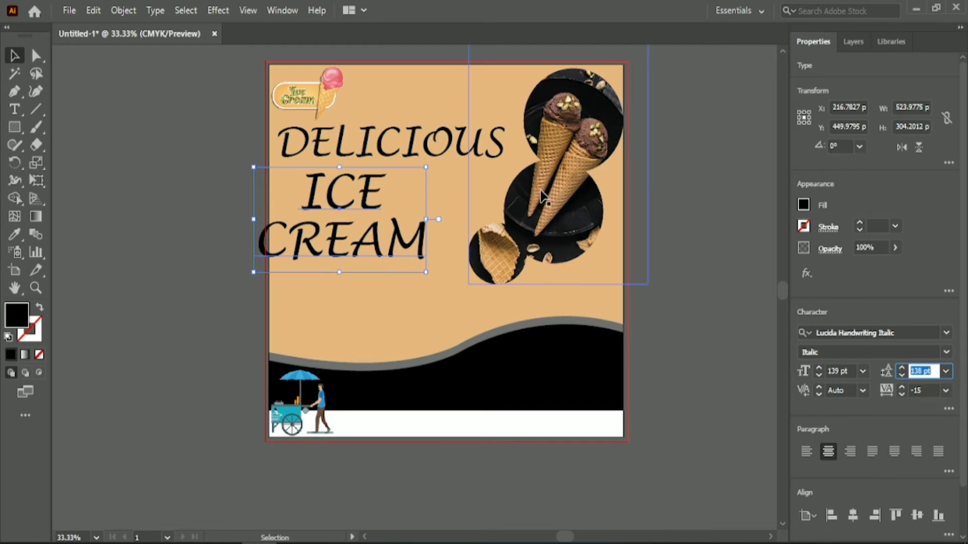
Align the left edges of the DELICIOUS and ICE CREAM texts and move both just inside the artboard's left edge.
shift+click(390, 152)
click(833, 515)
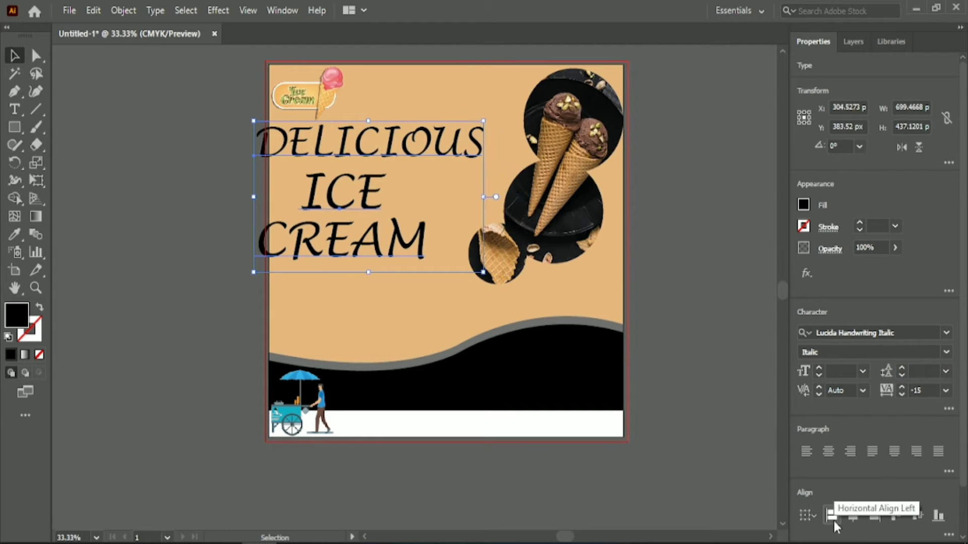
drag(392, 249, 410, 249)
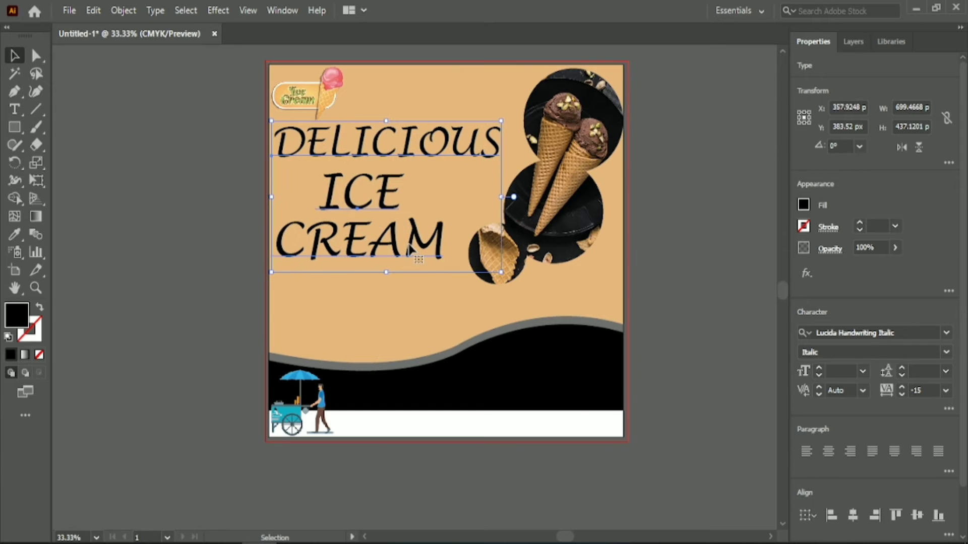
click(691, 301)
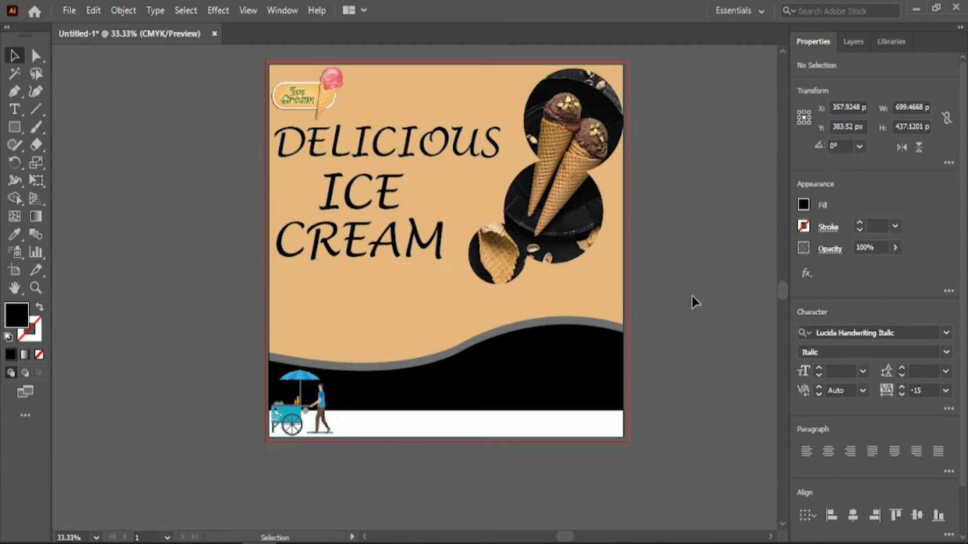
Set the ICE CREAM text to 143 pt with 146 pt leading.
click(411, 243)
scroll(924, 372, up, 6)
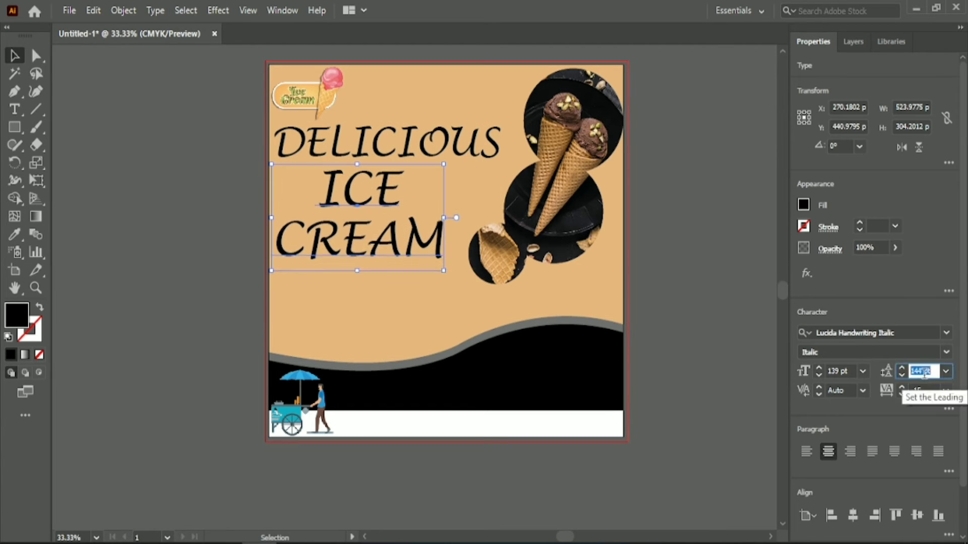
scroll(847, 371, up, 4)
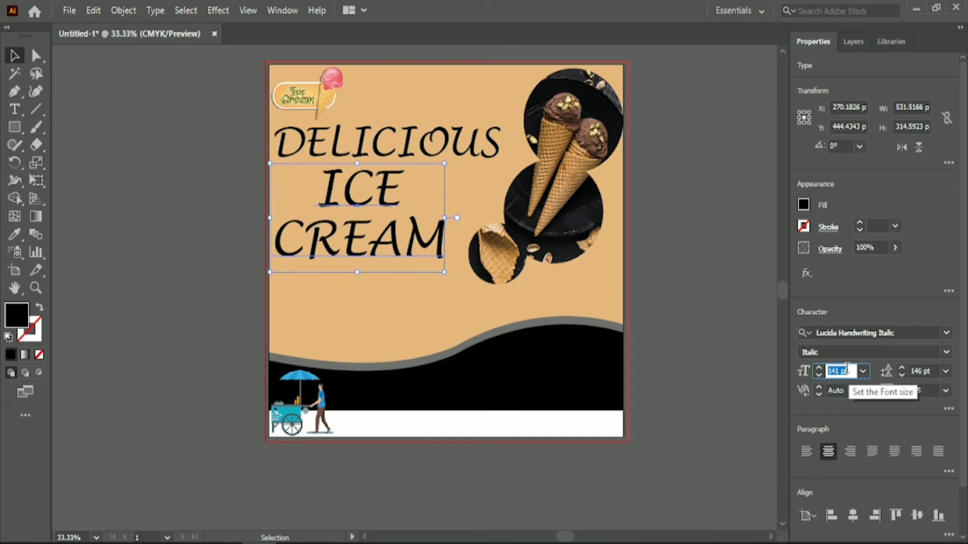
Nudge the DELICIOUS and ICE CREAM texts together about 20 px to the right.
shift+click(463, 159)
key(Right)
key(Right)
key(Right)
key(Right)
key(Right)
key(Right)
key(Right)
key(Right)
key(Right)
key(Right)
key(Right)
key(Right)
key(Right)
key(Right)
key(Right)
key(Right)
key(Right)
key(Right)
key(Right)
key(Right)
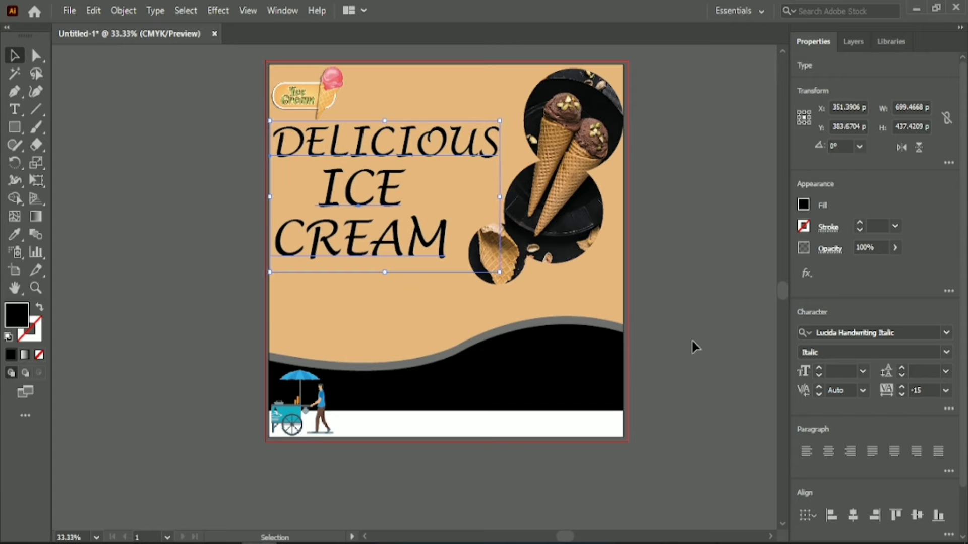
click(692, 277)
Open frame.png and home-address.png from the Ice cream folder.
scroll(691, 275, down, 1)
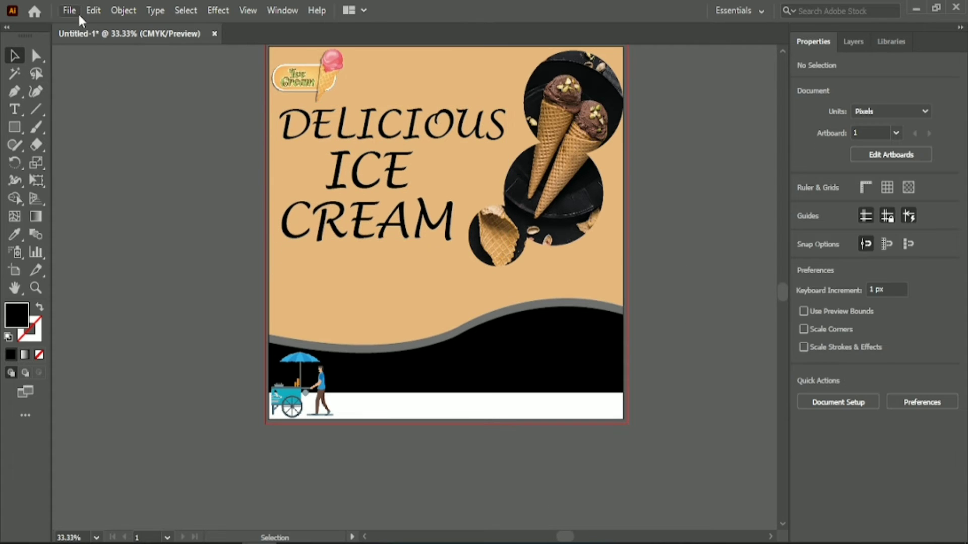
click(69, 10)
click(116, 59)
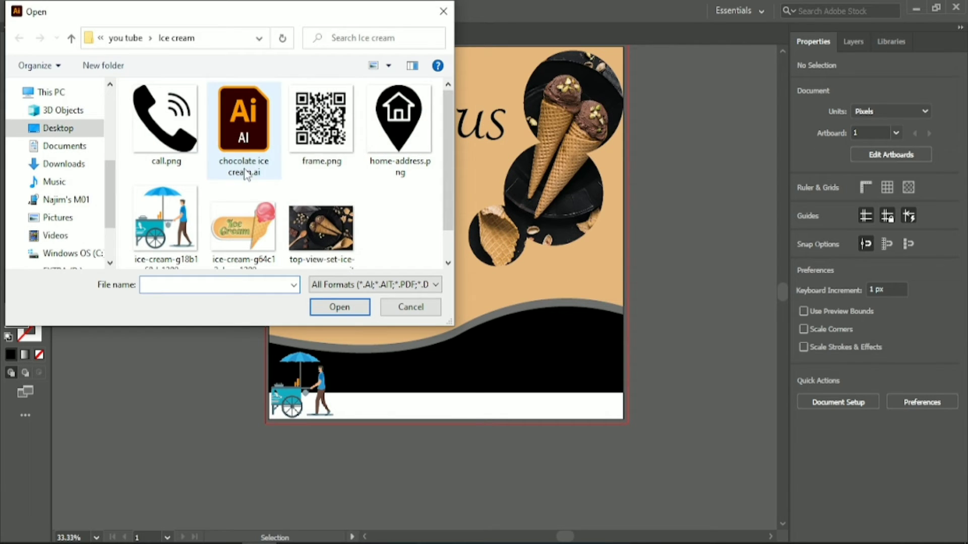
click(328, 151)
ctrl+click(388, 126)
click(348, 308)
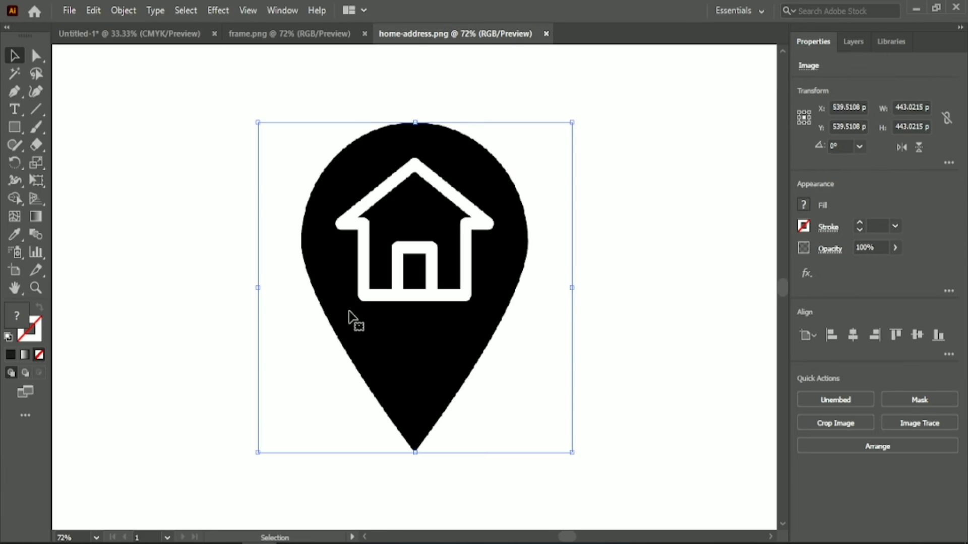
Bring the house pin in beside the artboard and place the QR code, about 177 px wide, on the black wave.
drag(348, 320, 121, 330)
click(289, 33)
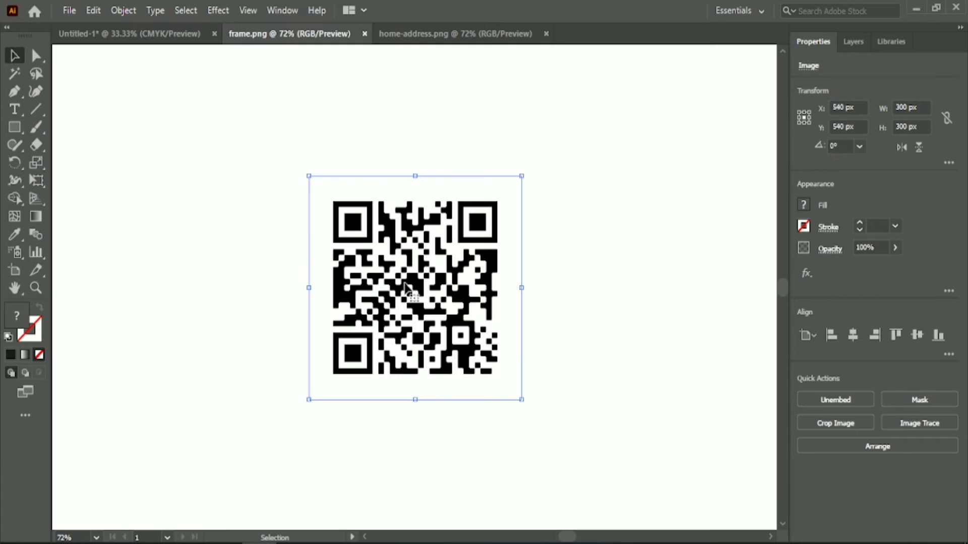
drag(399, 313, 529, 316)
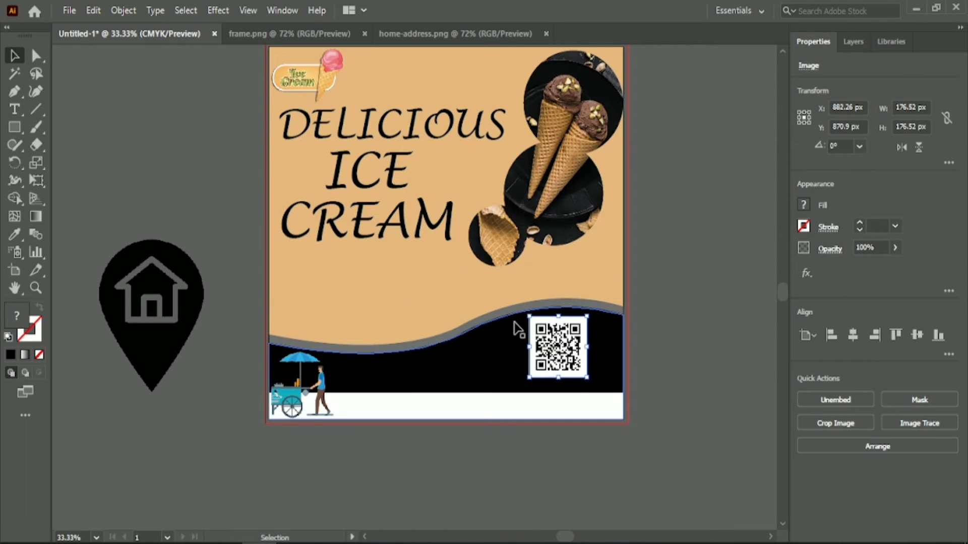
Nudge the QR code 13 px down and 4 px left on the black wave.
key(Down)
key(Down)
key(Down)
key(Down)
key(Down)
key(Down)
key(Down)
key(Down)
key(Down)
key(Down)
key(Down)
key(Down)
key(Down)
key(Left)
key(Left)
key(Left)
key(Left)
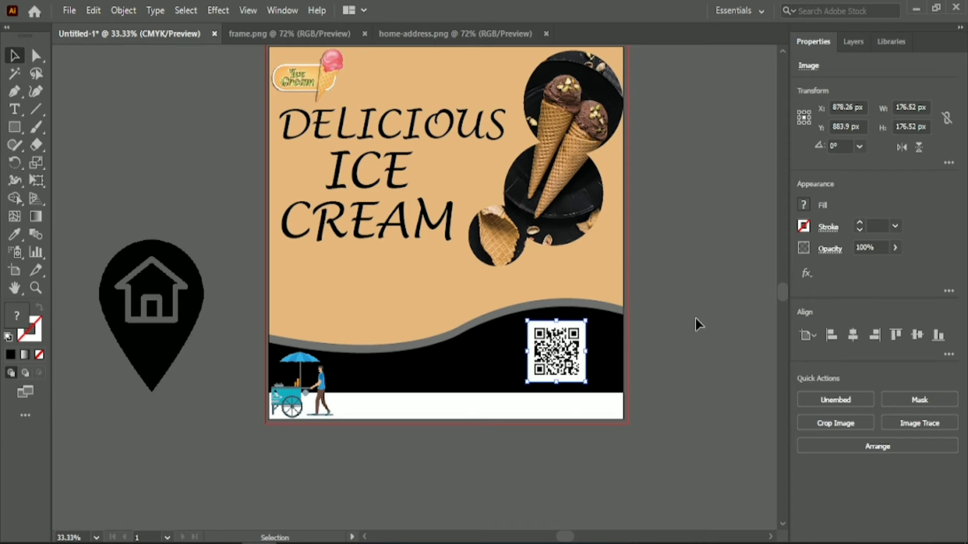
click(691, 336)
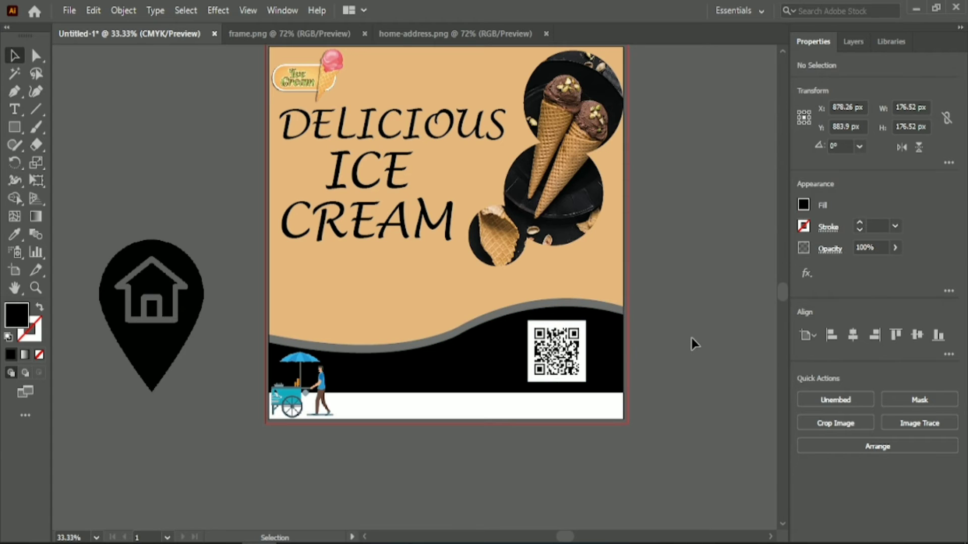
Open call.png and bring the phone icon into the post document beside the artboard.
scroll(131, 122, up, 1)
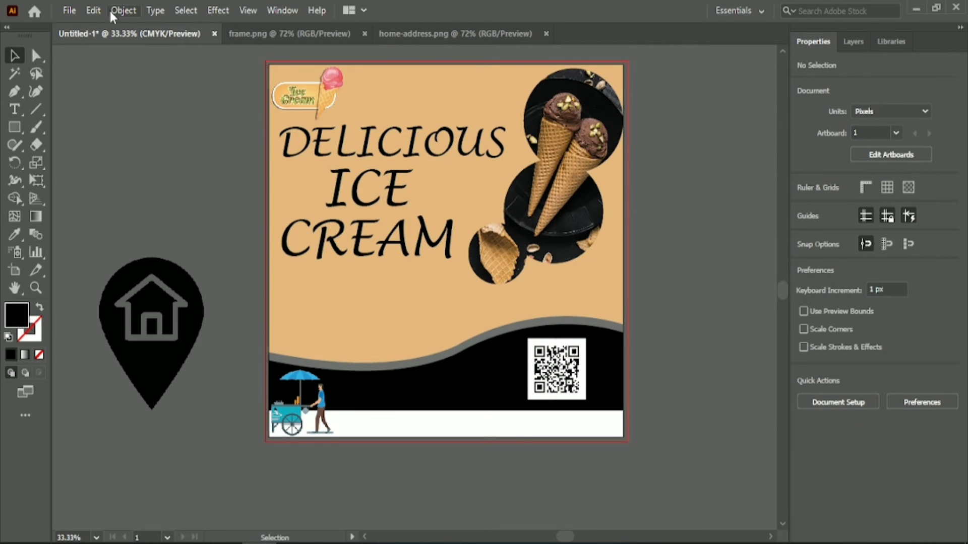
click(93, 11)
mouse_move(69, 10)
click(83, 57)
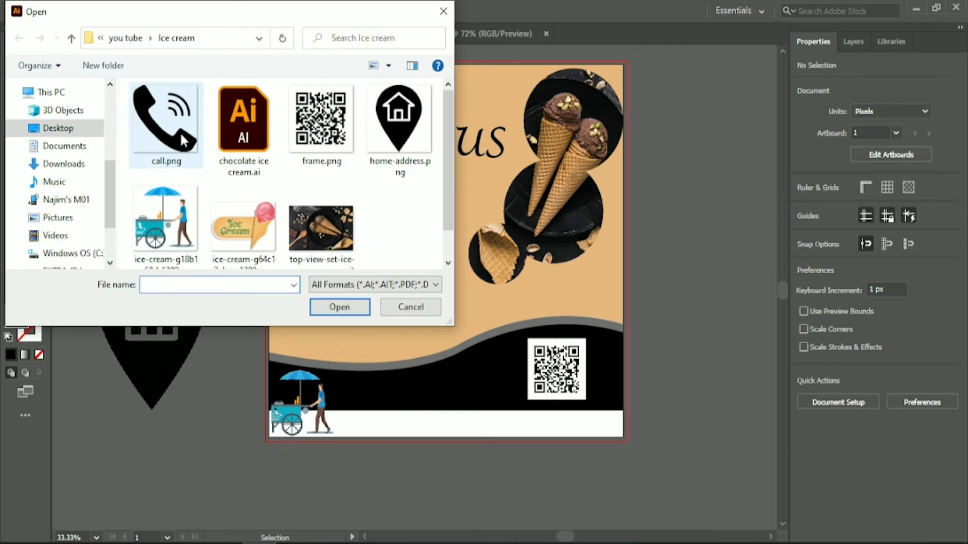
click(164, 124)
click(339, 309)
drag(302, 272, 178, 196)
Close the home-address.png, call.png and frame.png documents.
click(545, 33)
click(506, 33)
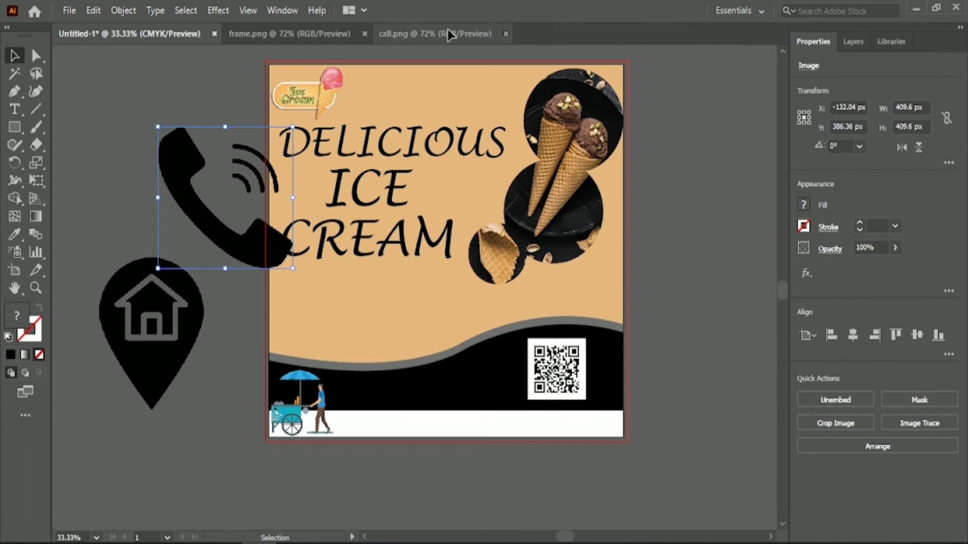
click(365, 33)
Align the phone and house pin icons to each other by their horizontal and vertical centers.
drag(95, 152, 183, 334)
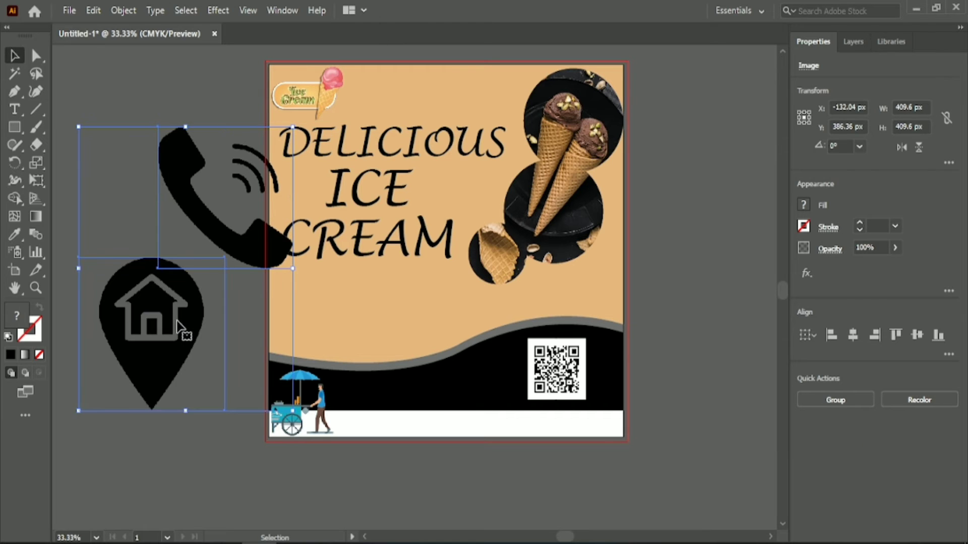
click(853, 335)
click(917, 335)
Shrink the phone and pin icons, the pin to about 74 px wide, and place them side by side below the artboard.
drag(116, 190, 513, 452)
scroll(195, 302, down, 2)
scroll(193, 295, down, 1)
click(505, 444)
drag(387, 446, 614, 446)
Add a text object beside the artboard containing the contact phone number.
click(14, 109)
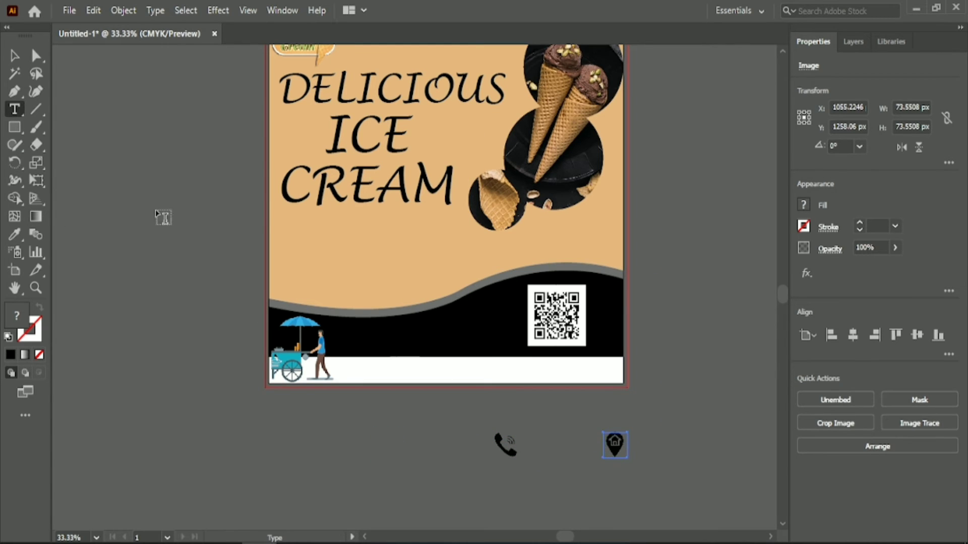
click(159, 212)
key(BackSpace)
text(+12)
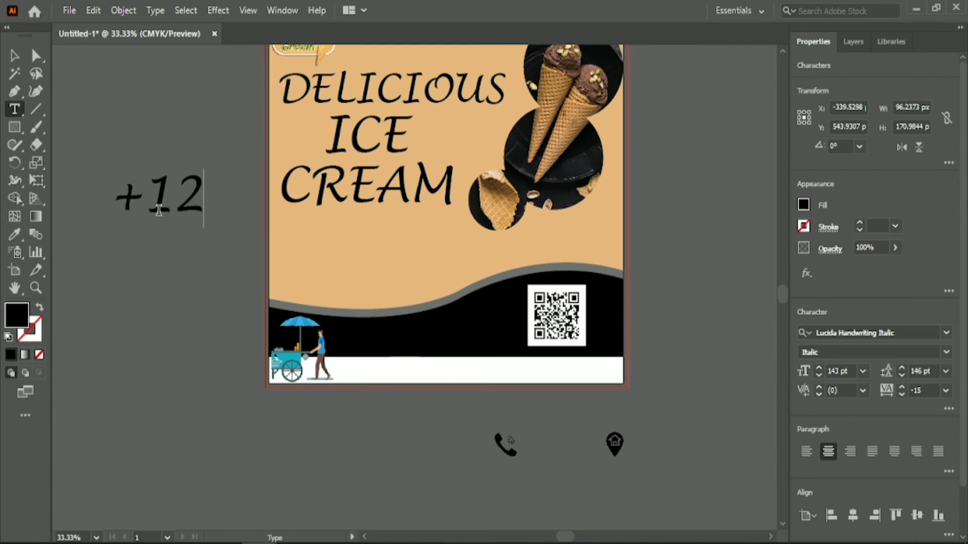
text(34567891)
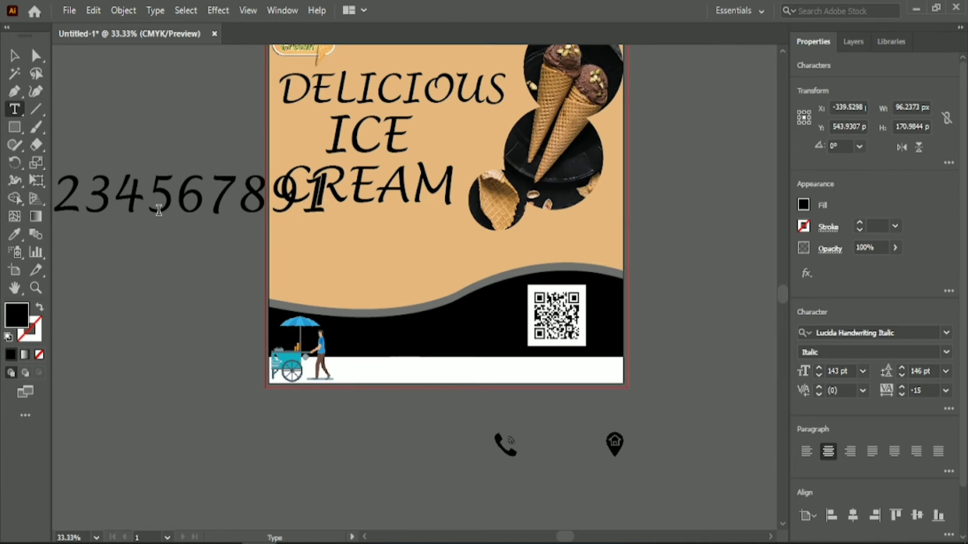
click(15, 55)
click(192, 90)
Add a second text object beside the artboard, above the phone number, containing the shop's address.
click(15, 109)
click(103, 106)
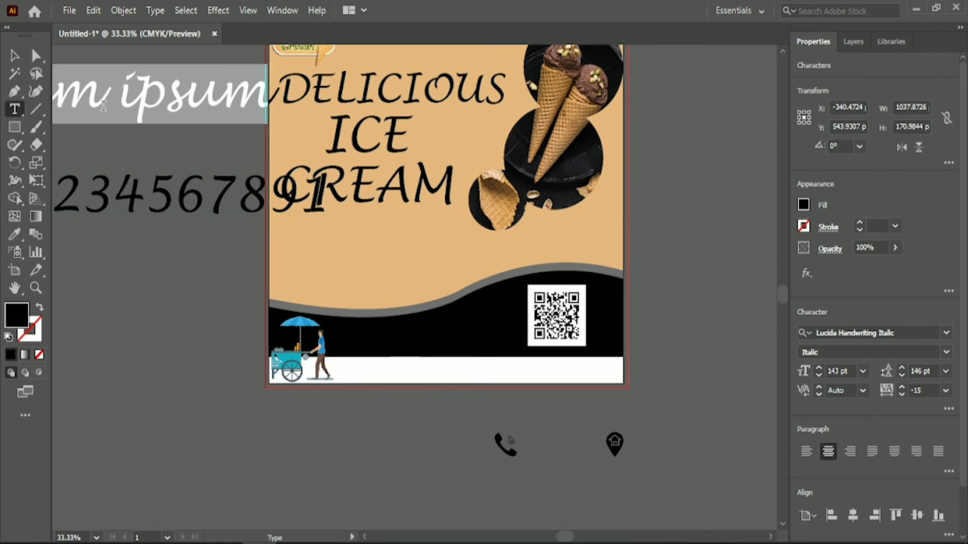
key(BackSpace)
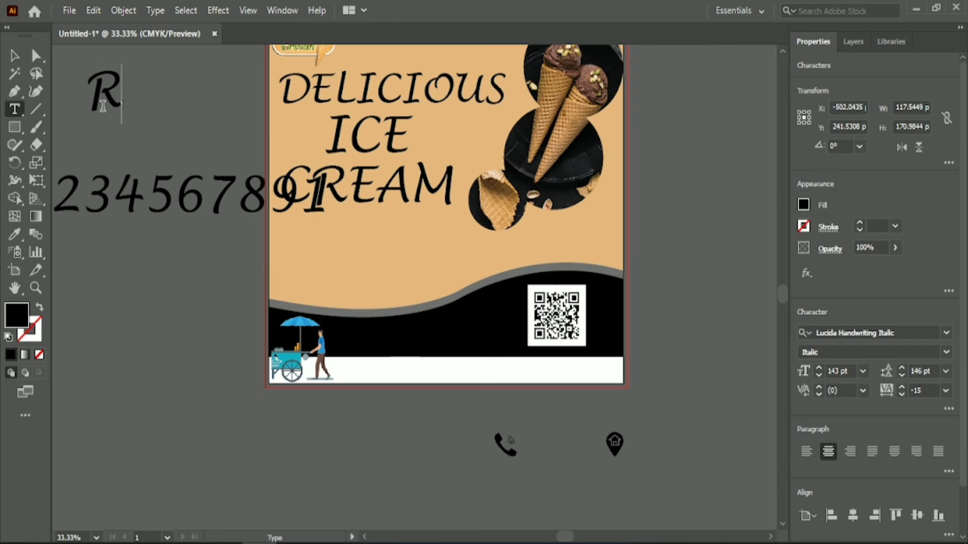
text(RK T)
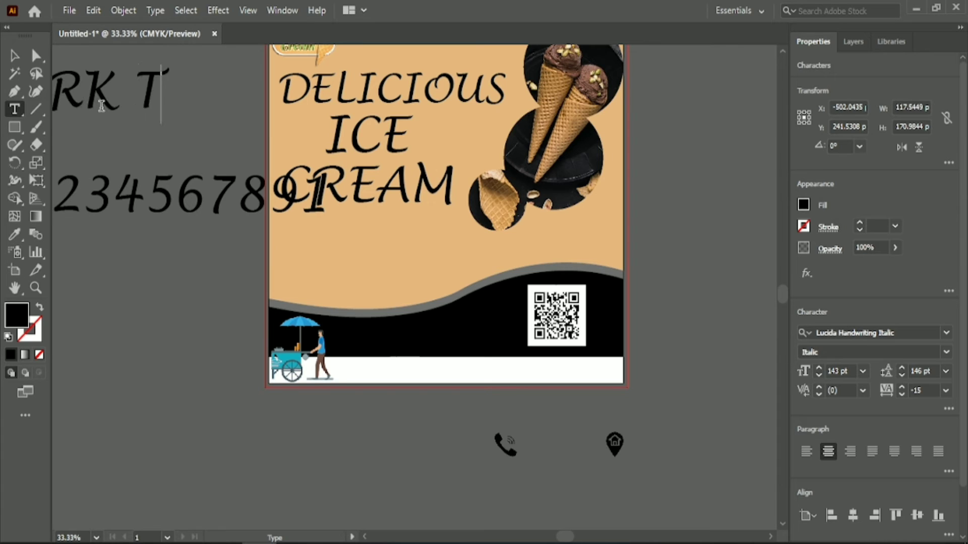
text(ow)
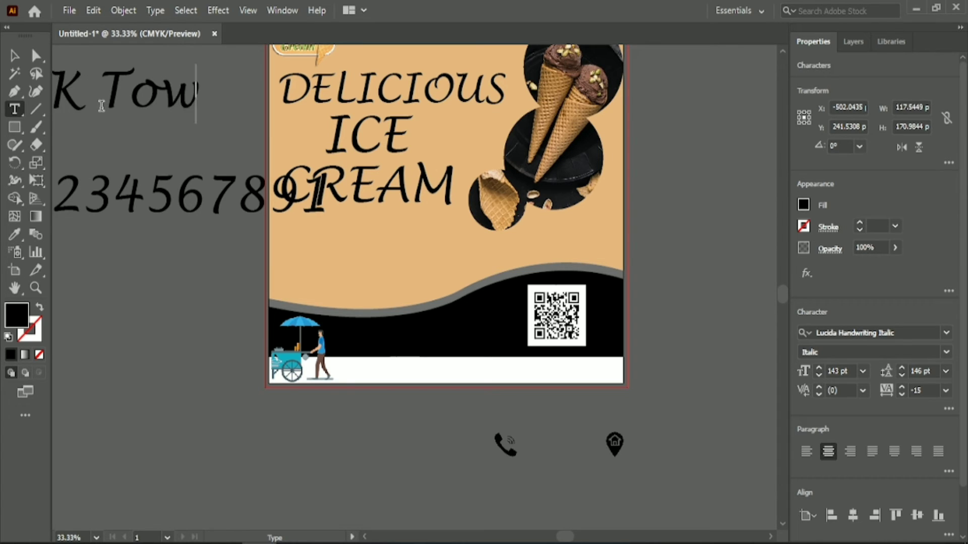
text(er, B)
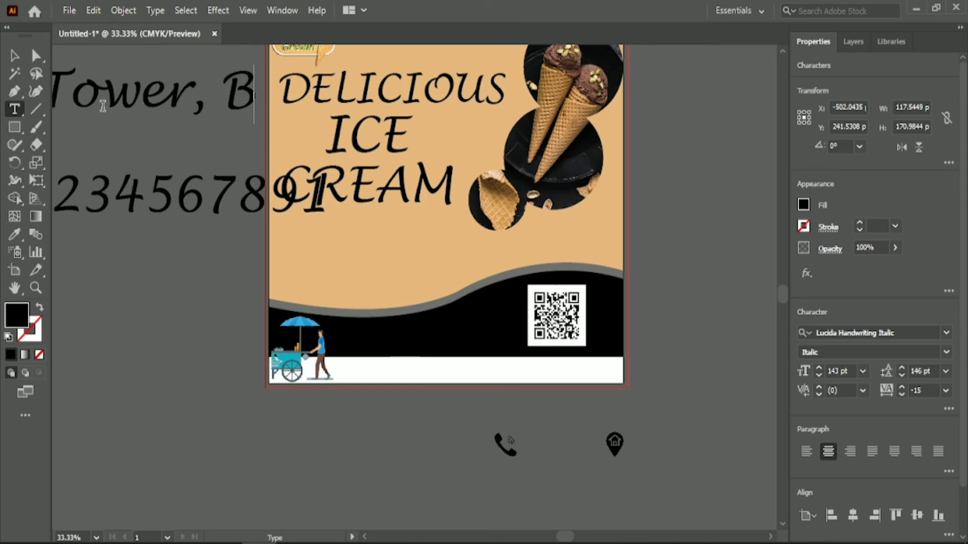
text(haramatta)
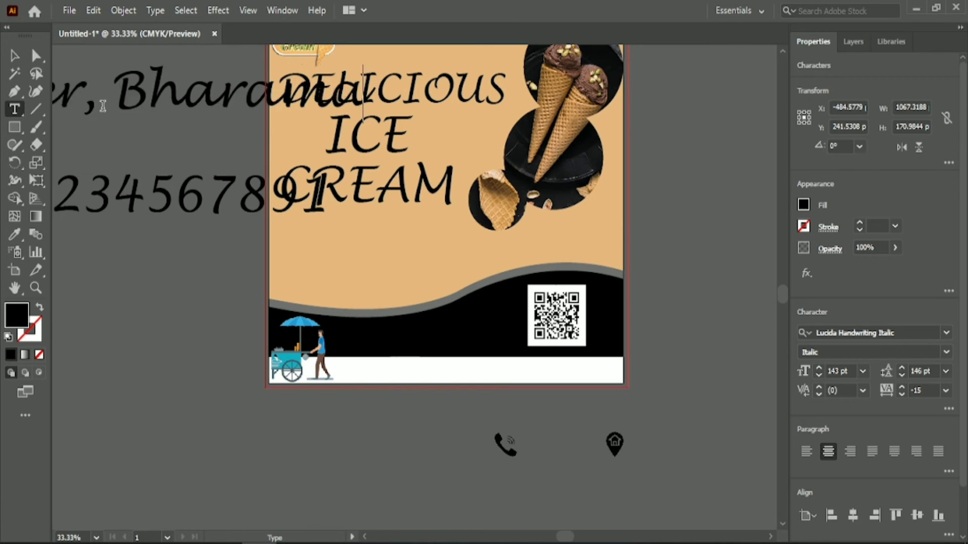
Set the phone number and address texts in Myriad Pro Regular and reduce their font size to 57 pt.
click(14, 59)
click(169, 208)
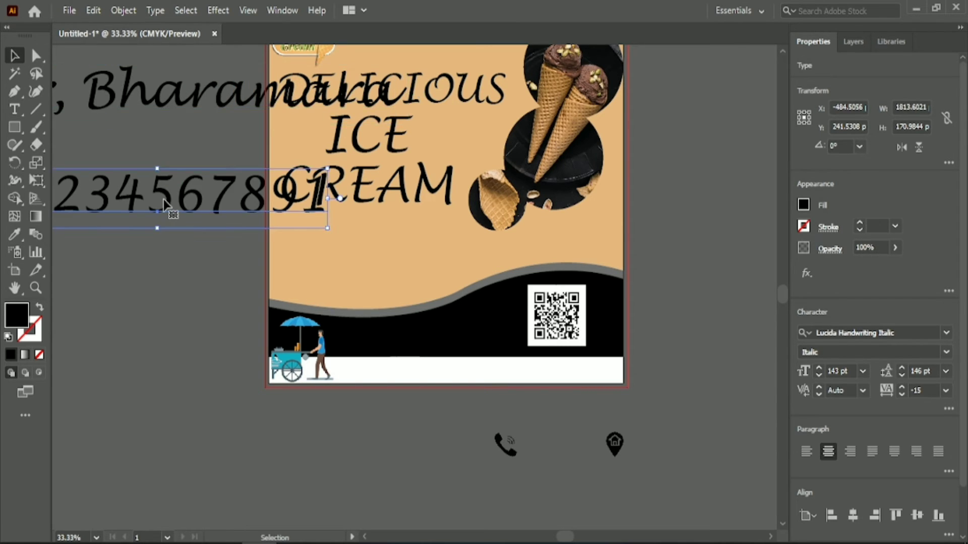
shift+click(155, 106)
click(840, 371)
scroll(841, 371, down, 20)
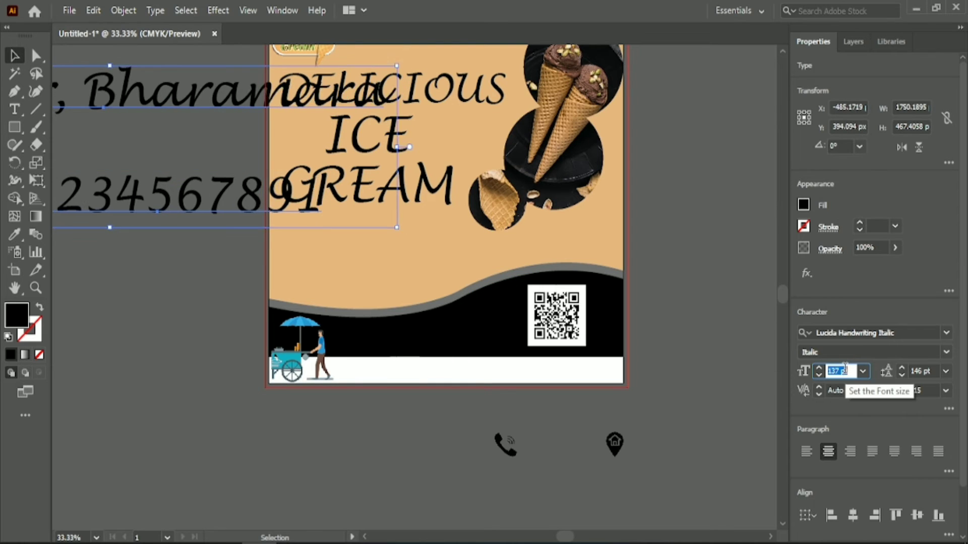
scroll(842, 371, down, 13)
click(857, 333)
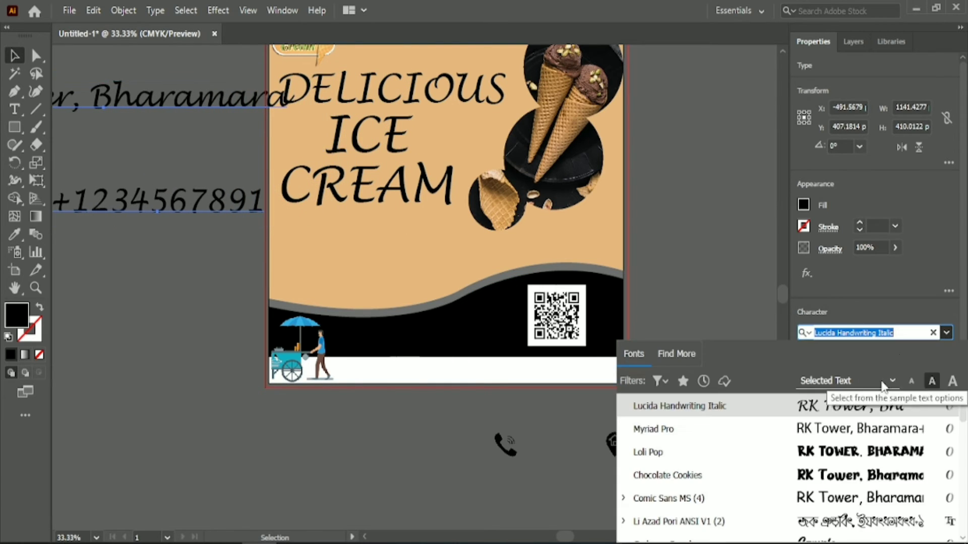
click(833, 427)
click(838, 371)
scroll(838, 371, down, 20)
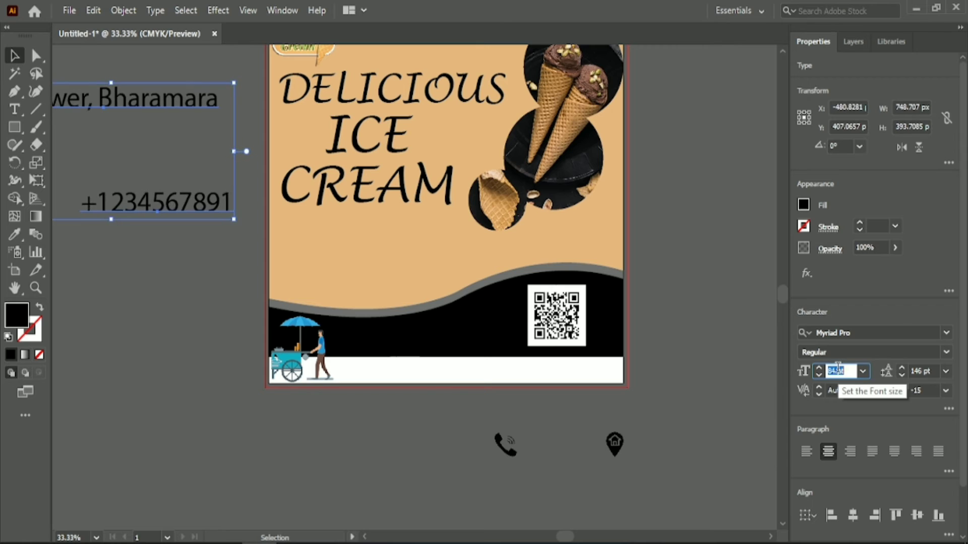
Move the phone number and address texts next to their icons, lining everything up in one row below the artboard.
drag(146, 108, 712, 453)
click(702, 361)
drag(723, 523, 466, 417)
shift+click(505, 444)
click(913, 340)
click(447, 464)
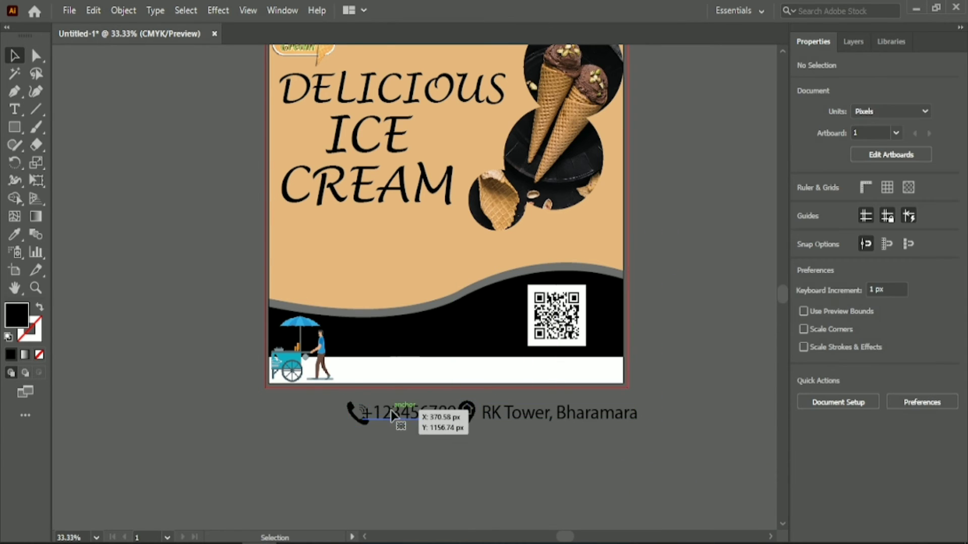
Set the font size of the phone number and address texts to 53 pt.
click(399, 420)
shift+click(520, 419)
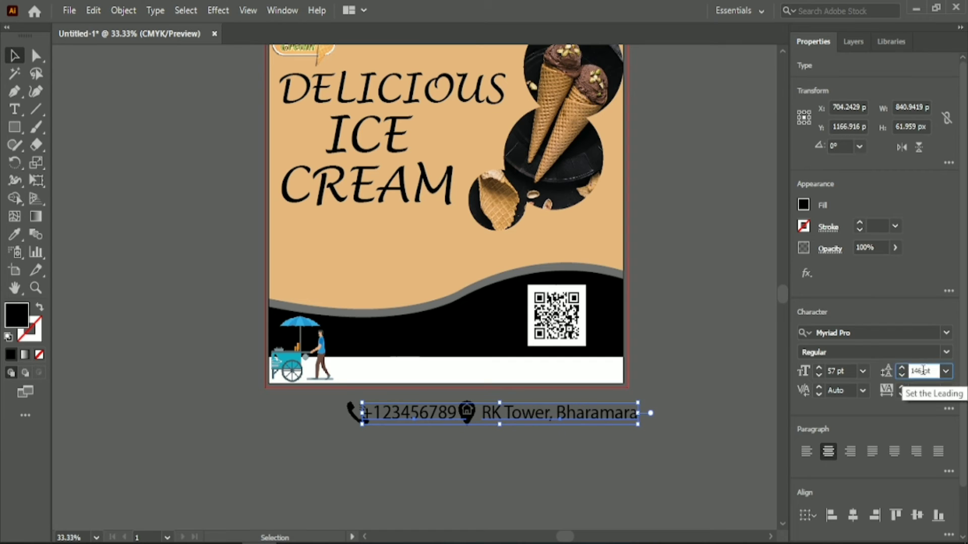
click(841, 371)
text(53)
key(Return)
click(530, 465)
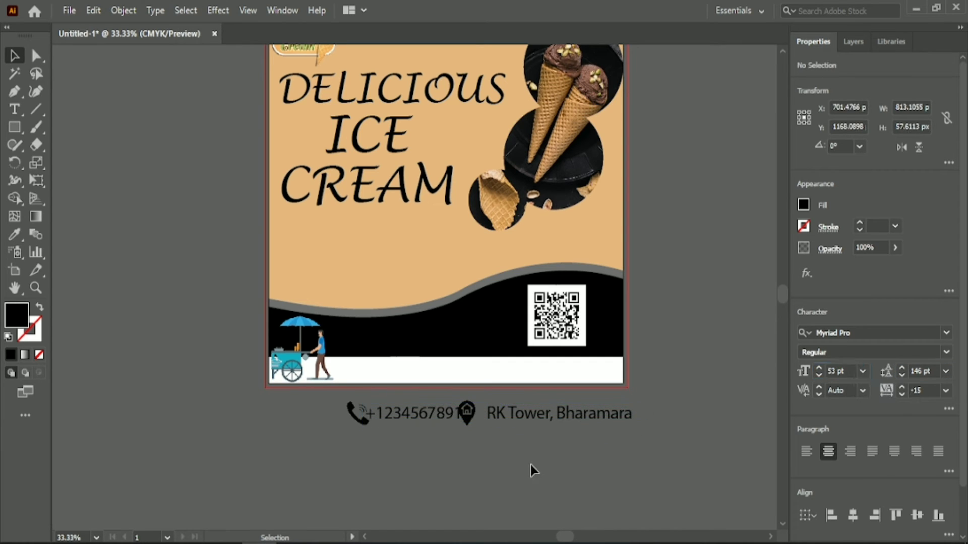
Separate the two contact items, keeping the phone icon against its number and the pin icon against the address.
mouse_move(349, 417)
mouse_down()
mouse_move(391, 426)
mouse_move(368, 417)
mouse_up()
click(326, 442)
click(434, 437)
click(475, 416)
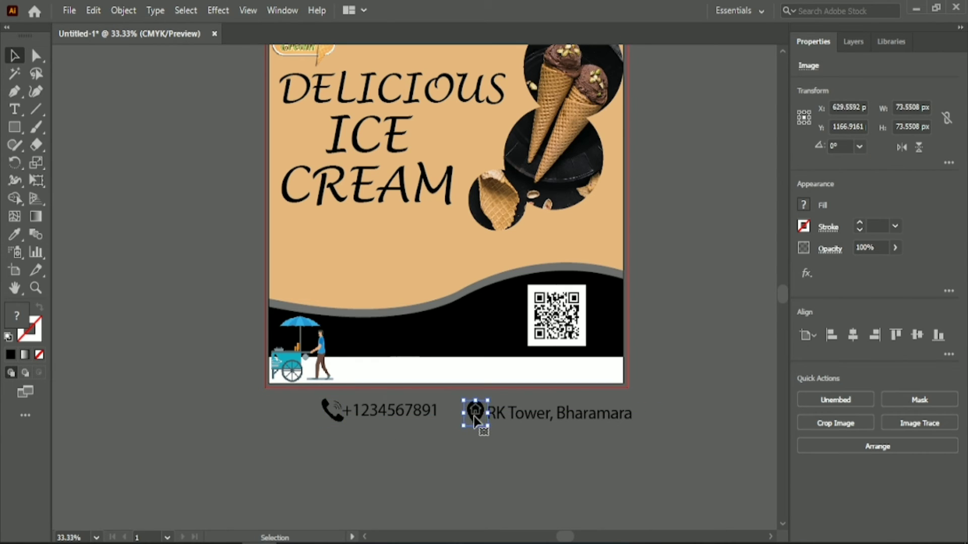
click(442, 460)
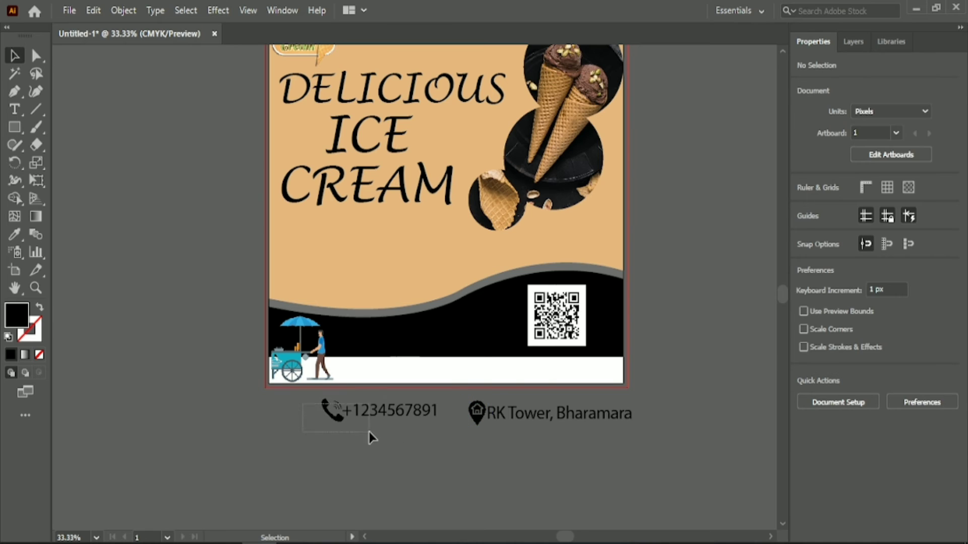
Place both contact items side by side on the white footer strip beside the vendor cart and nudge them up 1 px.
drag(369, 432, 376, 365)
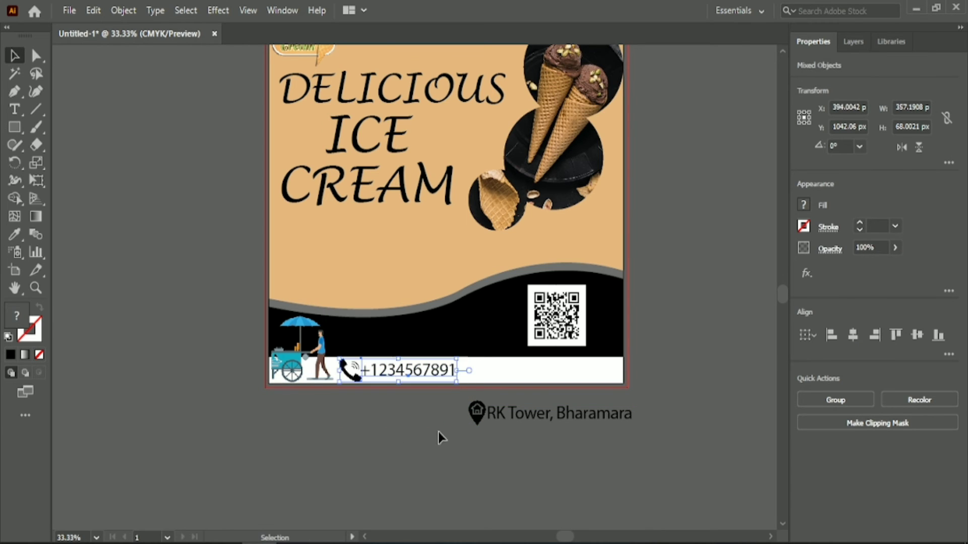
drag(519, 405, 498, 372)
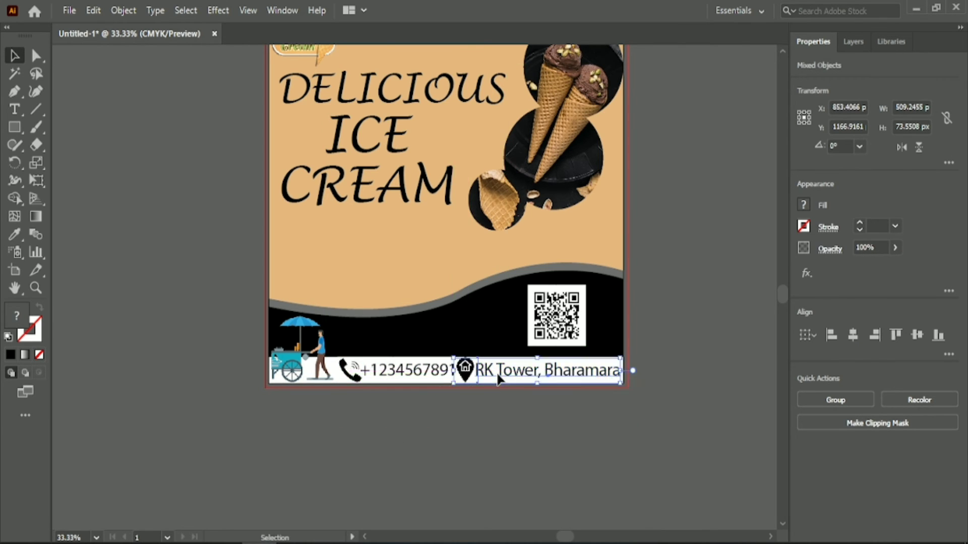
shift+click(394, 374)
shift+click(349, 373)
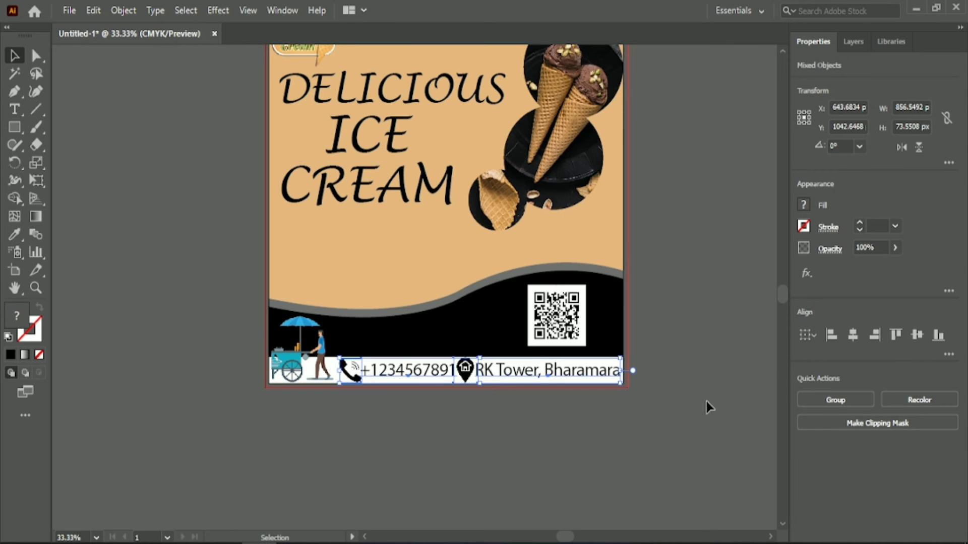
key(Up)
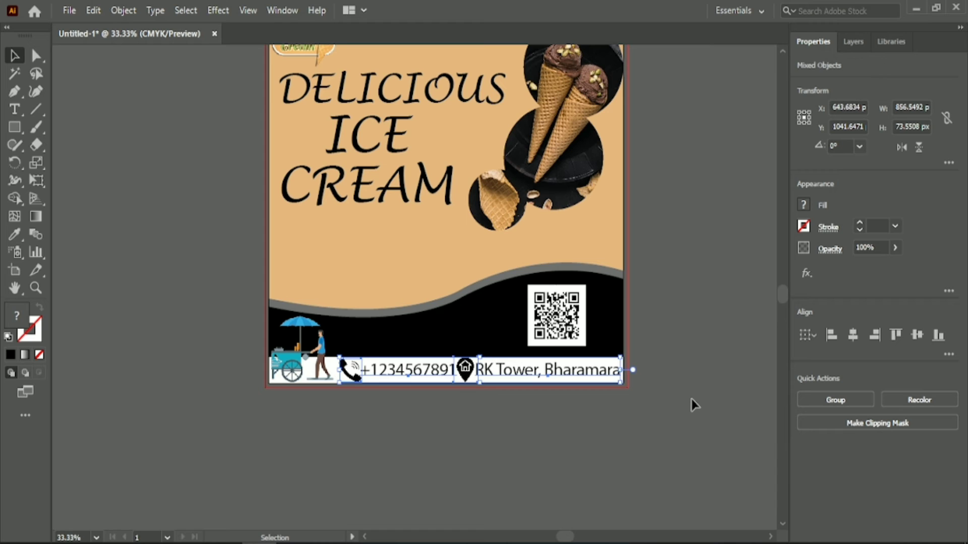
click(429, 466)
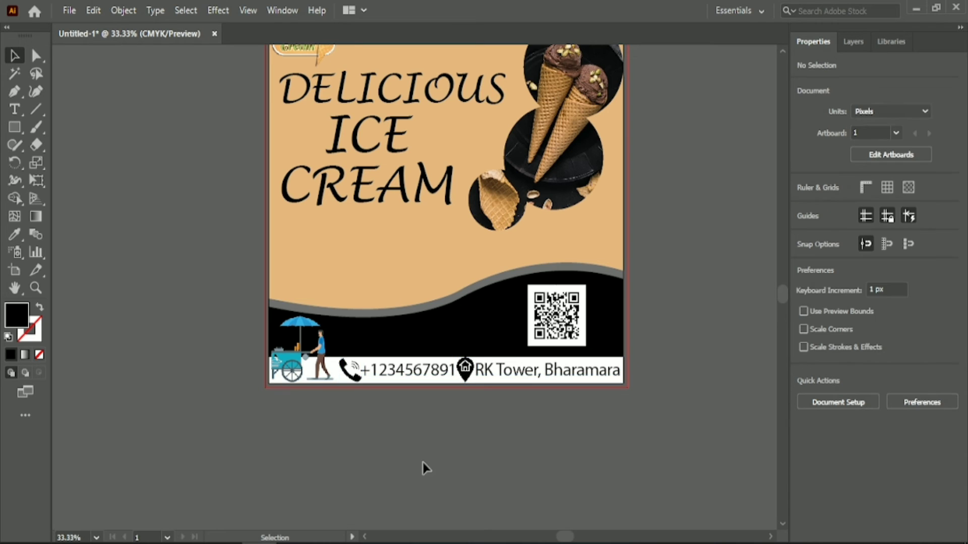
Draw a rounded rectangle about 482 × 158 px below the word CREAM and increase its corner rounding.
scroll(433, 469, up, 1)
scroll(432, 469, up, 2)
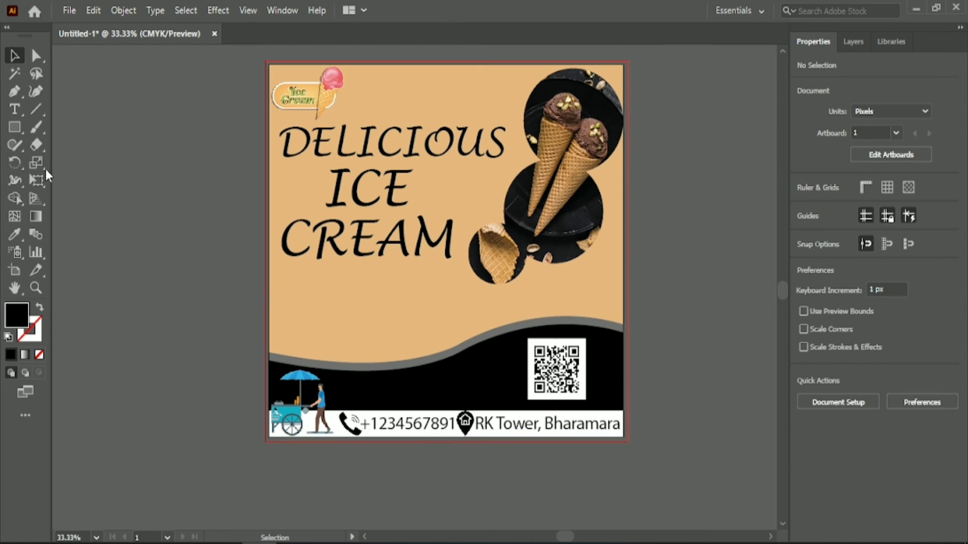
drag(14, 127, 76, 143)
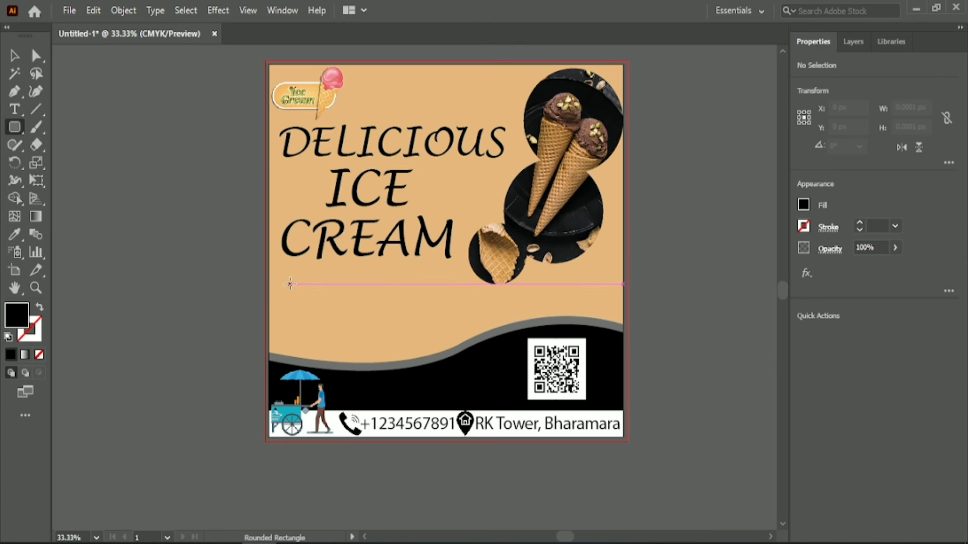
drag(289, 285, 446, 338)
click(14, 55)
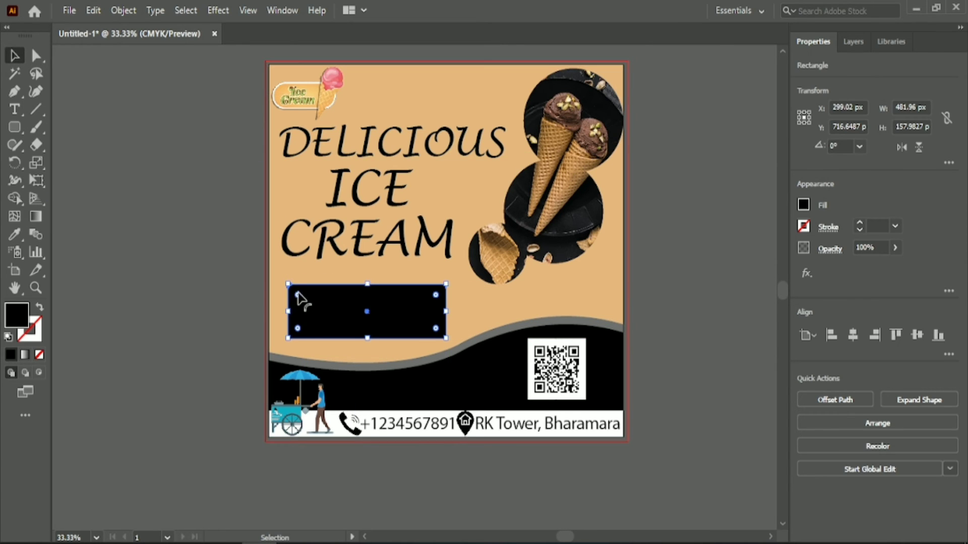
drag(298, 296, 302, 303)
Fill the rounded rectangle with the darkest brown swatch.
click(803, 205)
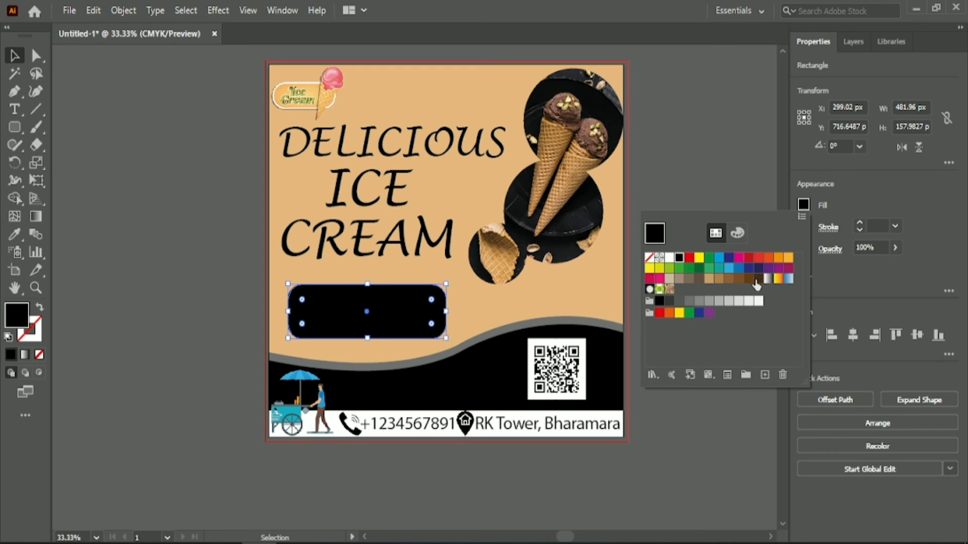
click(750, 279)
click(738, 278)
click(757, 278)
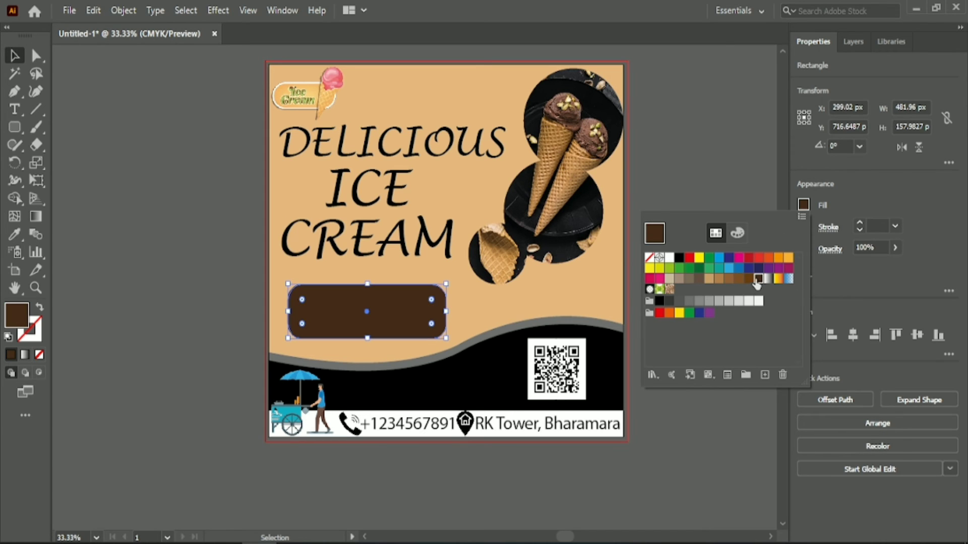
click(730, 156)
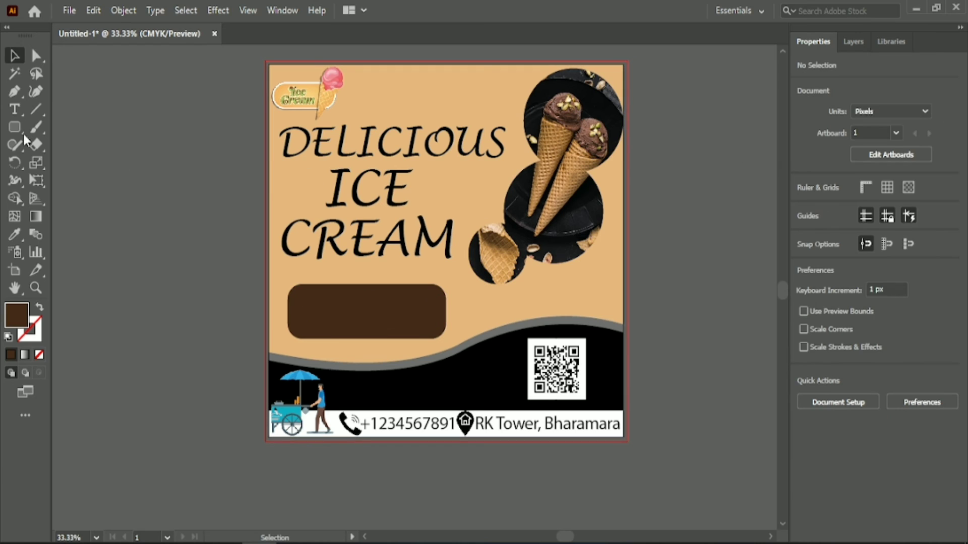
Add a BUY NOW text object beside the artboard and fill it with white.
click(126, 135)
key(BackSpace)
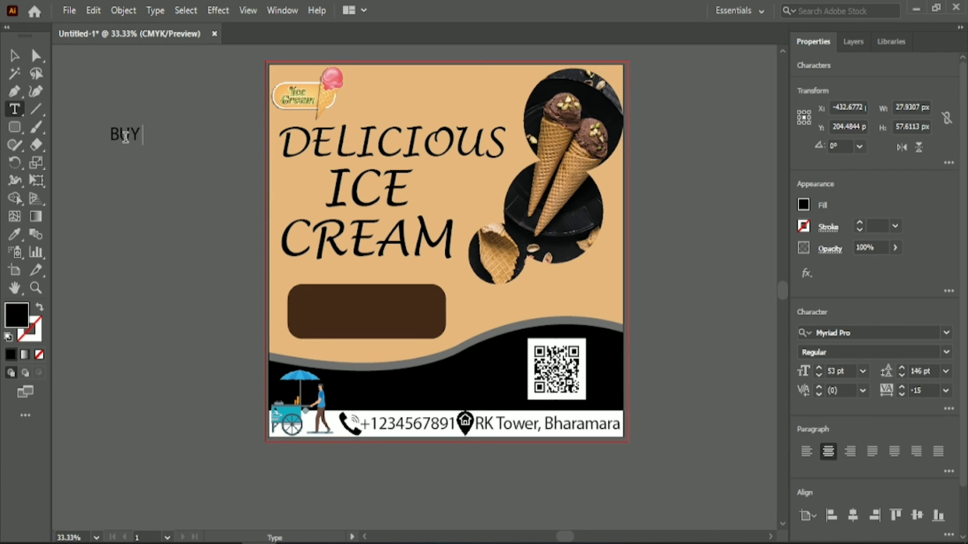
click(13, 57)
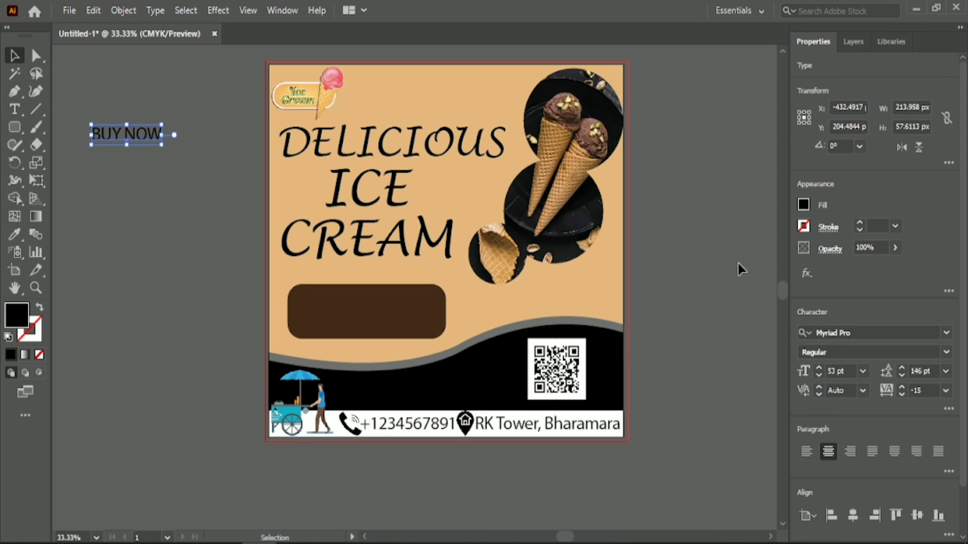
click(803, 204)
click(669, 259)
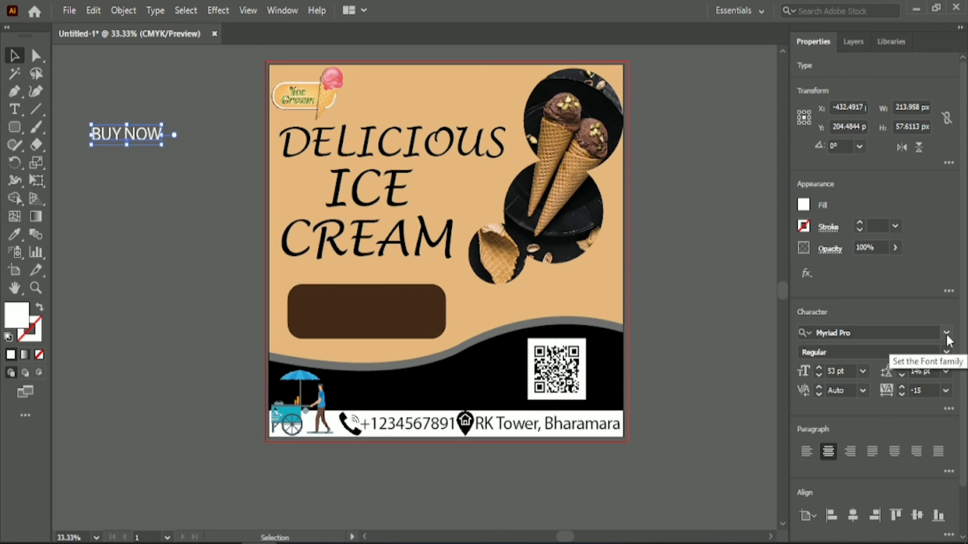
Set the BUY NOW text in the Loli Pop font and enlarge it to 102 pt.
click(947, 334)
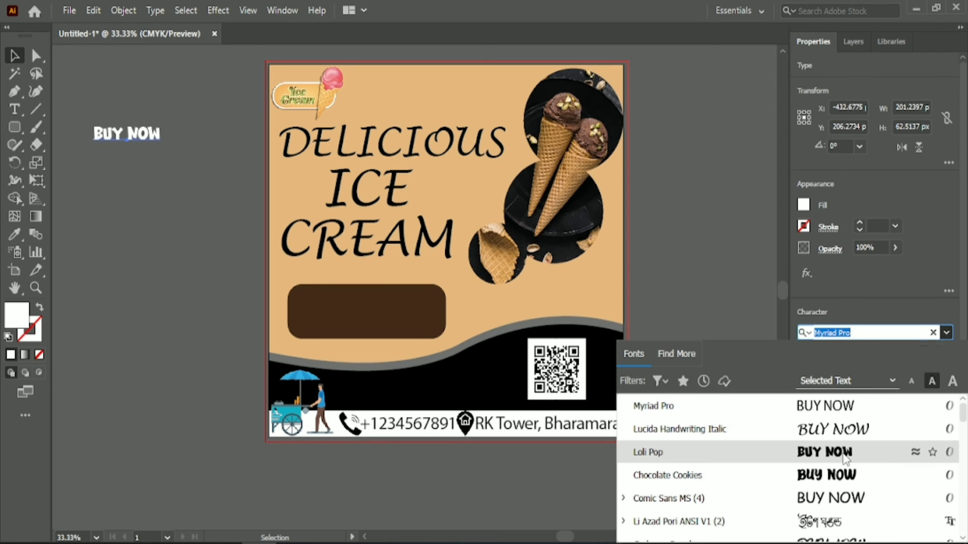
click(846, 454)
scroll(840, 371, up, 20)
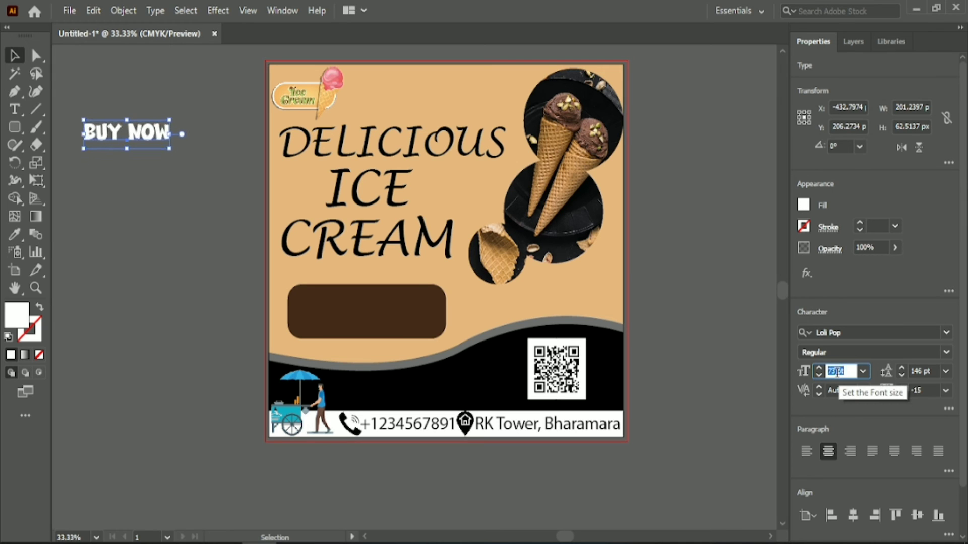
Move the BUY NOW text onto the brown rounded rectangle and enlarge it to 116 pt.
drag(131, 135, 375, 320)
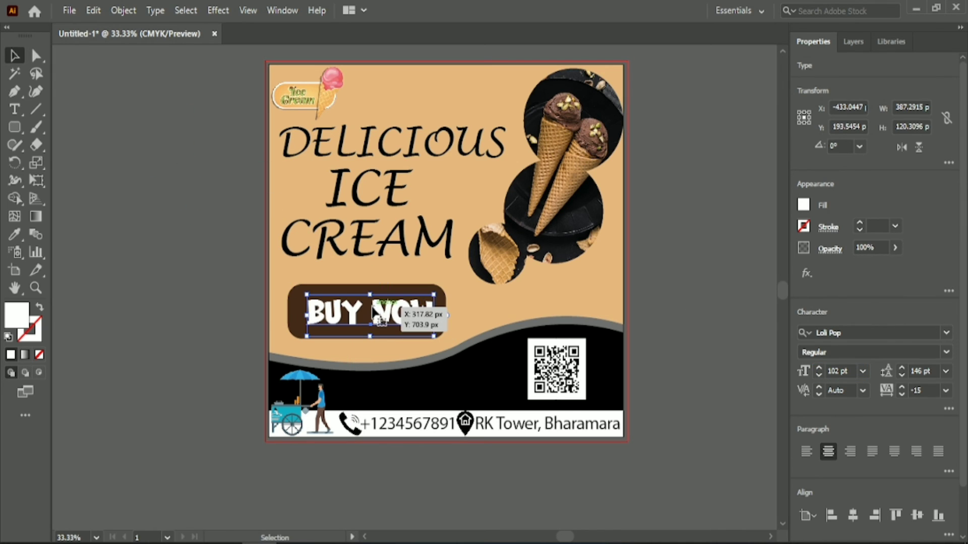
click(842, 372)
scroll(844, 372, up, 14)
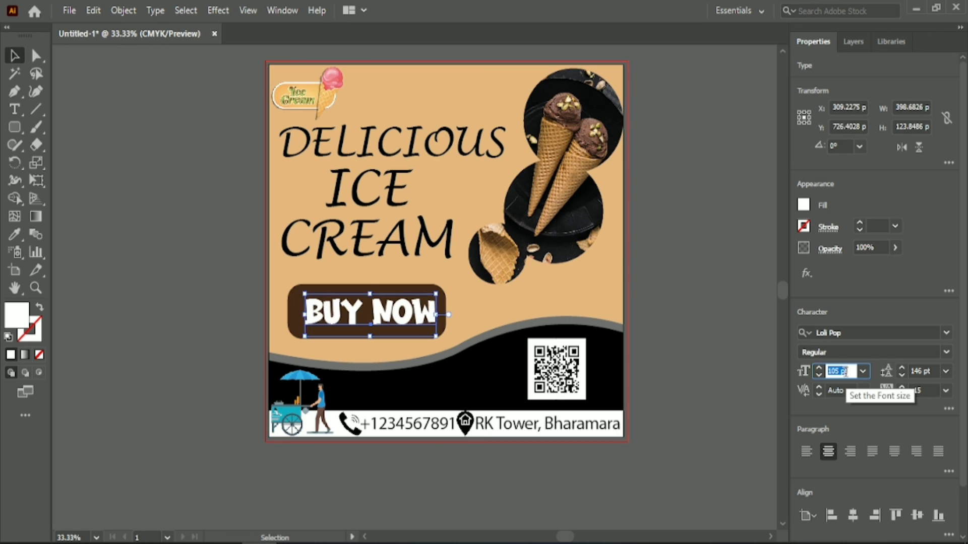
click(182, 140)
Centre the BUY NOW text and the brown rounded rectangle on each other, both vertically and horizontally.
click(295, 296)
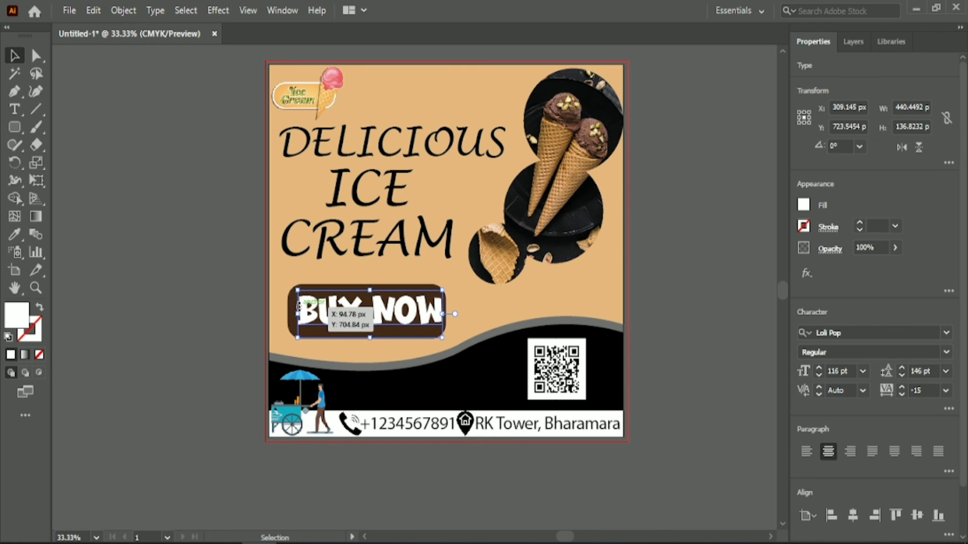
shift+click(297, 326)
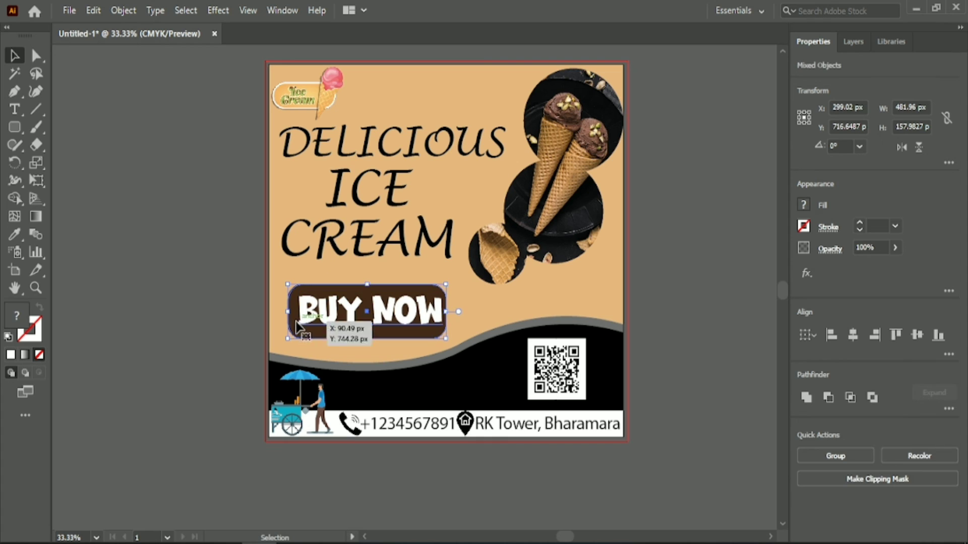
click(914, 336)
click(852, 335)
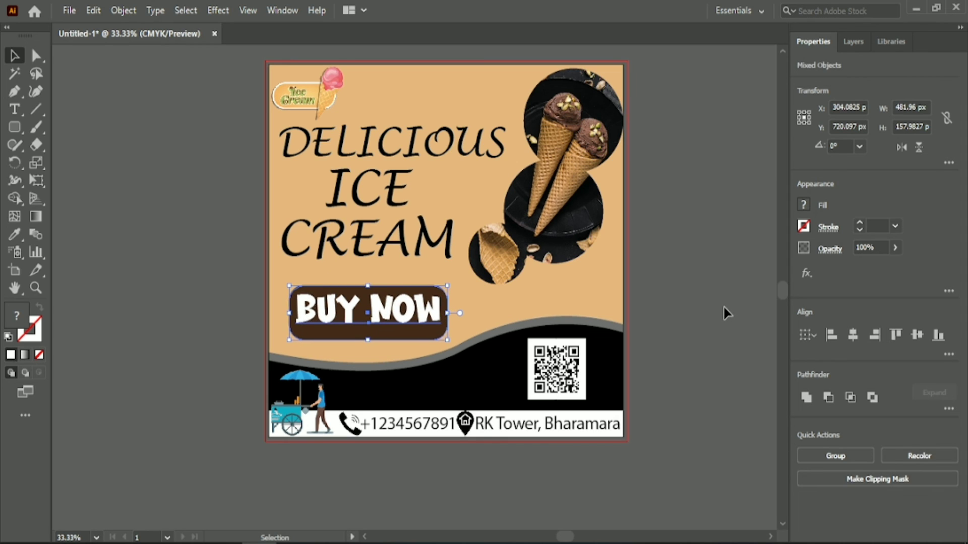
Nudge the BUY NOW text and its rectangle together about 9 px up and 3 px to the left.
key(Up)
key(Up)
key(Up)
key(Up)
key(Up)
key(Up)
key(Up)
key(Up)
key(Up)
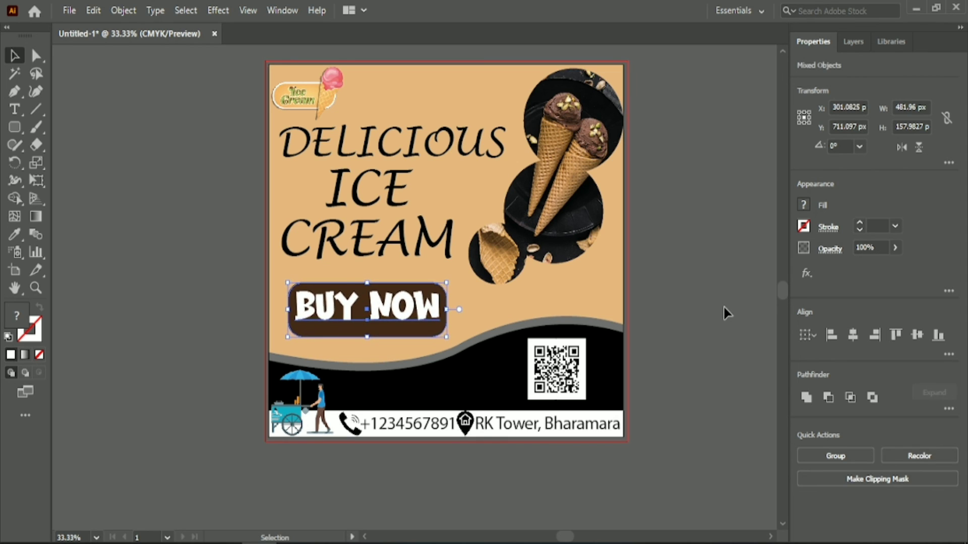
click(726, 312)
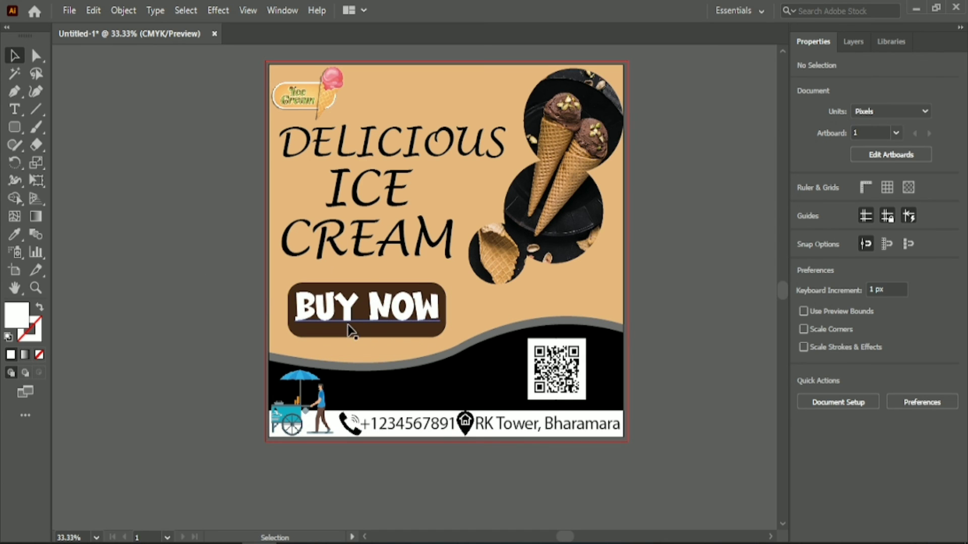
Apply a Drop Shadow effect to the brown rounded rectangle with colour 3A3A3A and a 9 px blur.
click(322, 342)
click(217, 10)
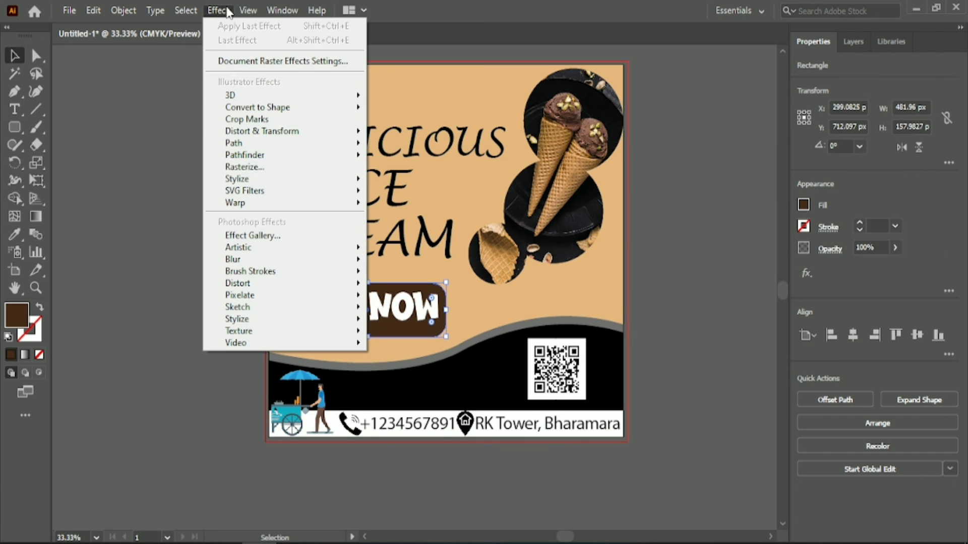
mouse_move(328, 178)
click(403, 181)
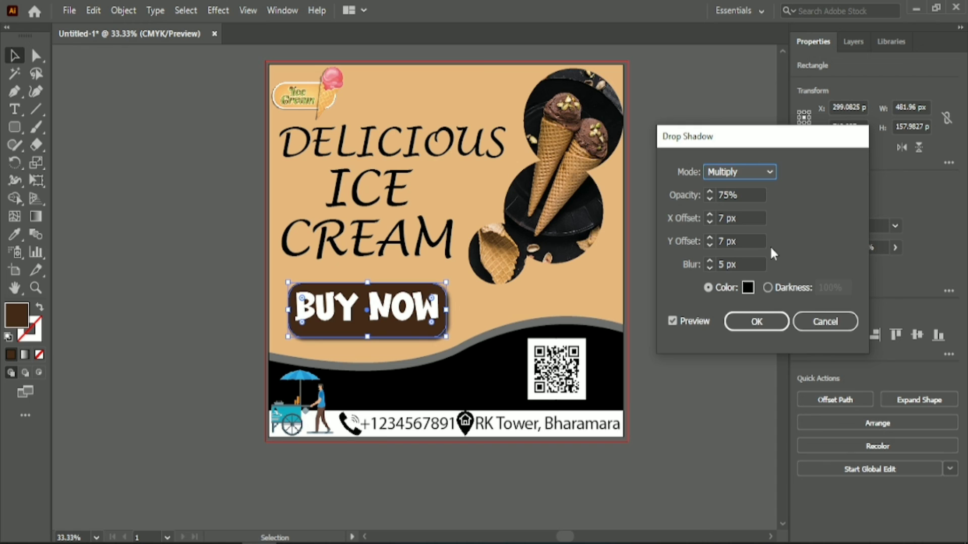
click(748, 287)
click(598, 345)
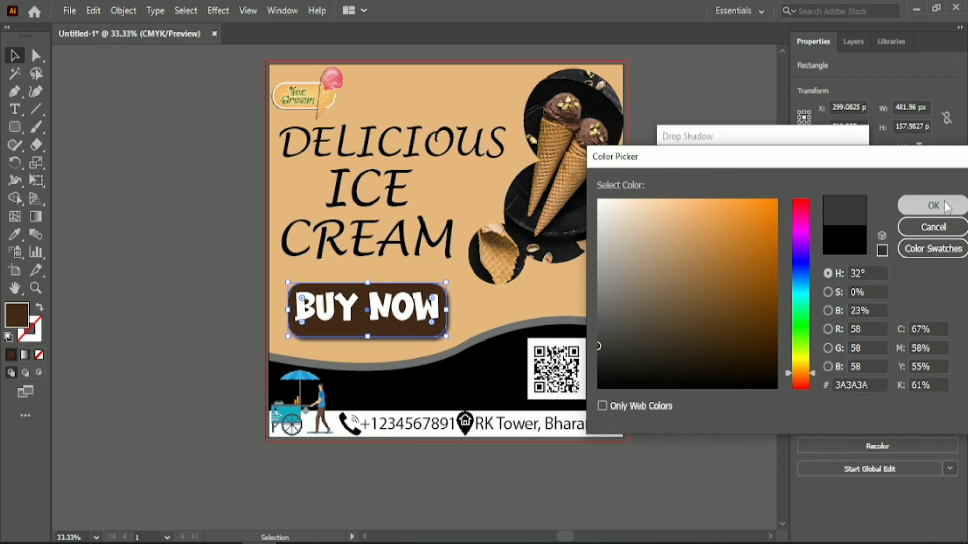
click(933, 205)
click(739, 264)
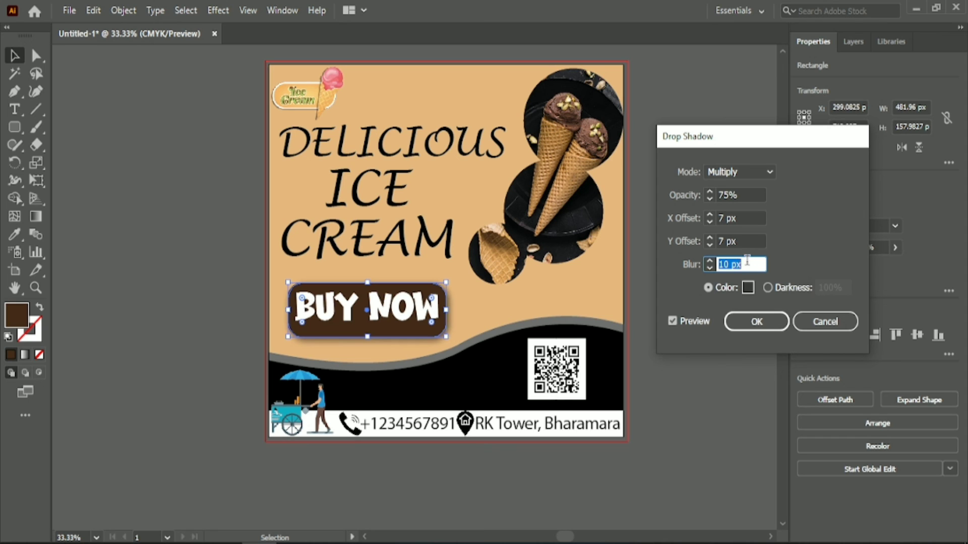
click(757, 321)
click(701, 204)
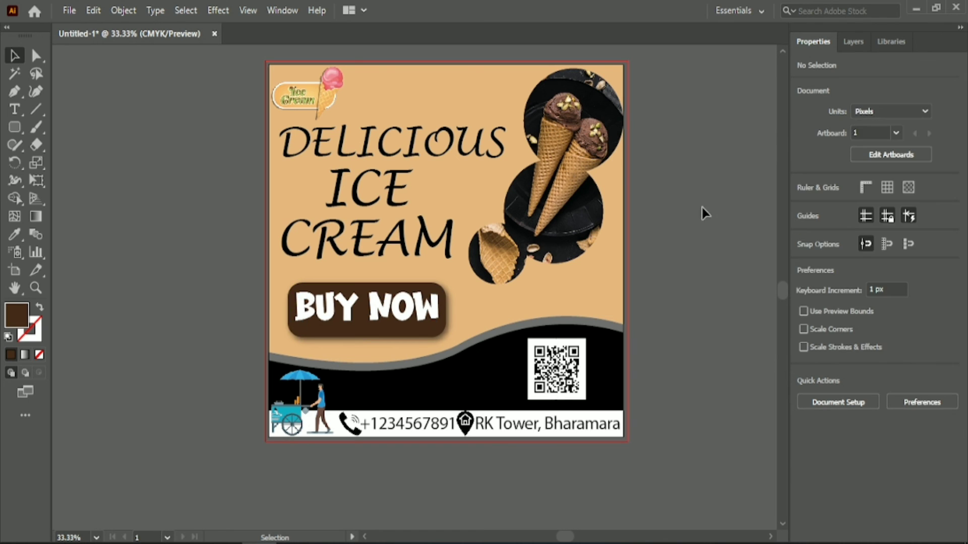
Enlarge the masked ice cream photo to about 489 × 649 px and nudge it slightly inward from the artboard's right edge.
click(552, 185)
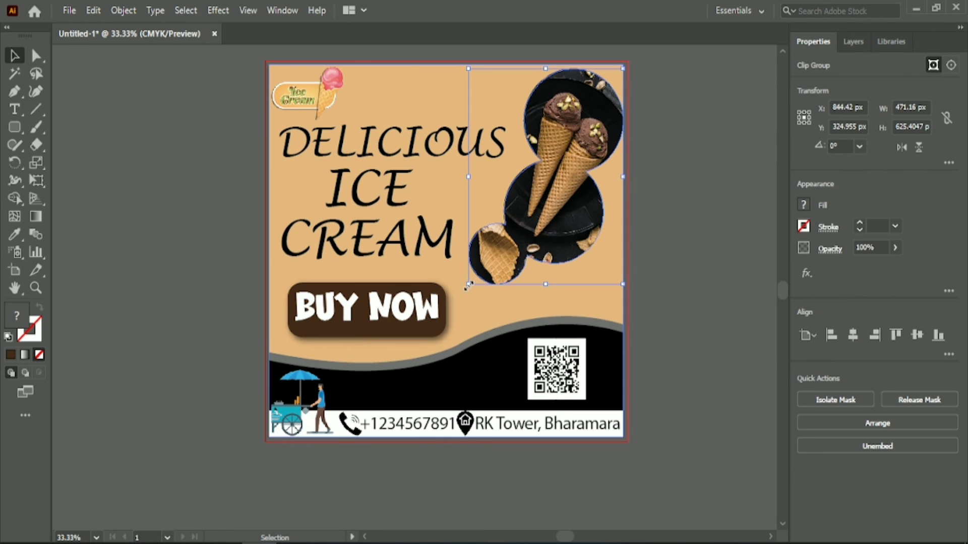
drag(468, 284, 463, 292)
key(Up)
key(Up)
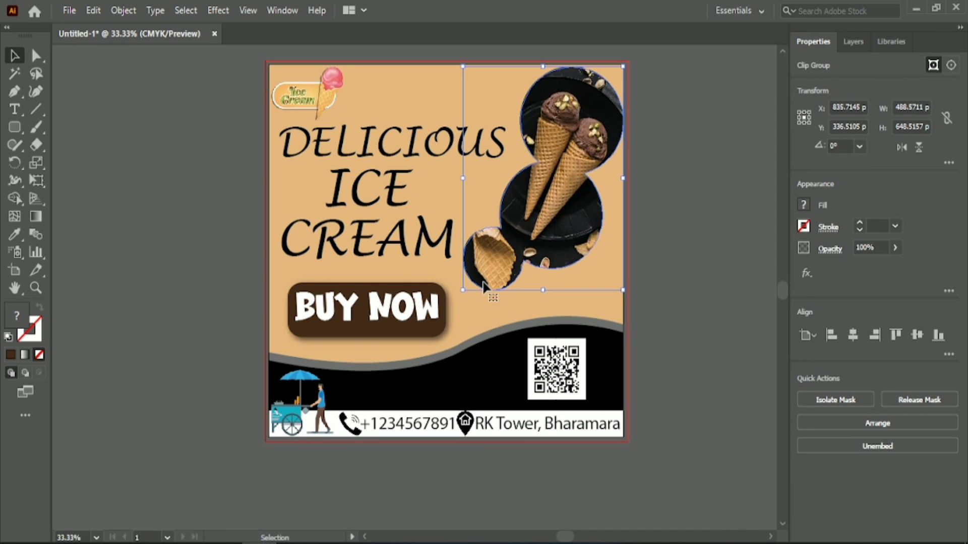
key(Left)
key(Up)
key(Left)
key(Left)
key(Left)
key(Left)
key(Left)
key(Left)
key(Left)
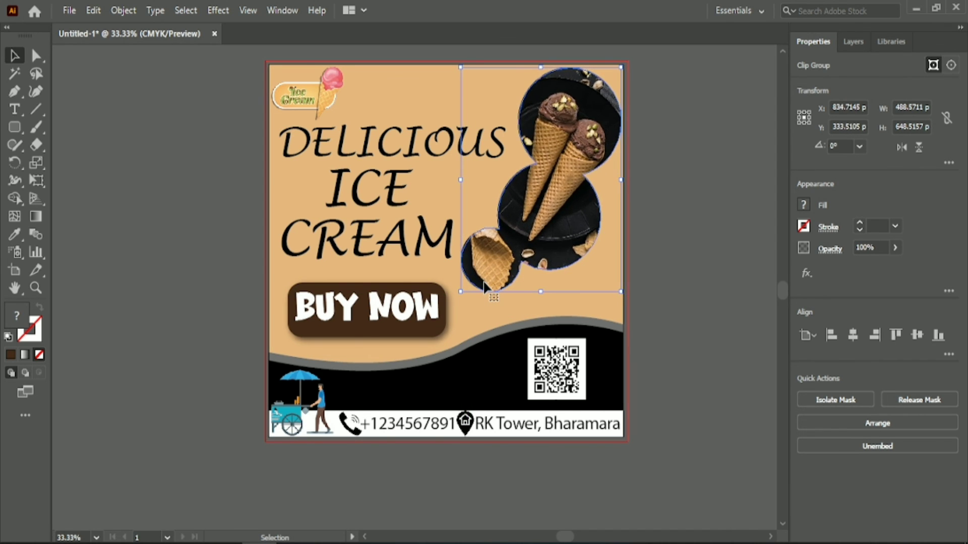
key(Down)
key(Down)
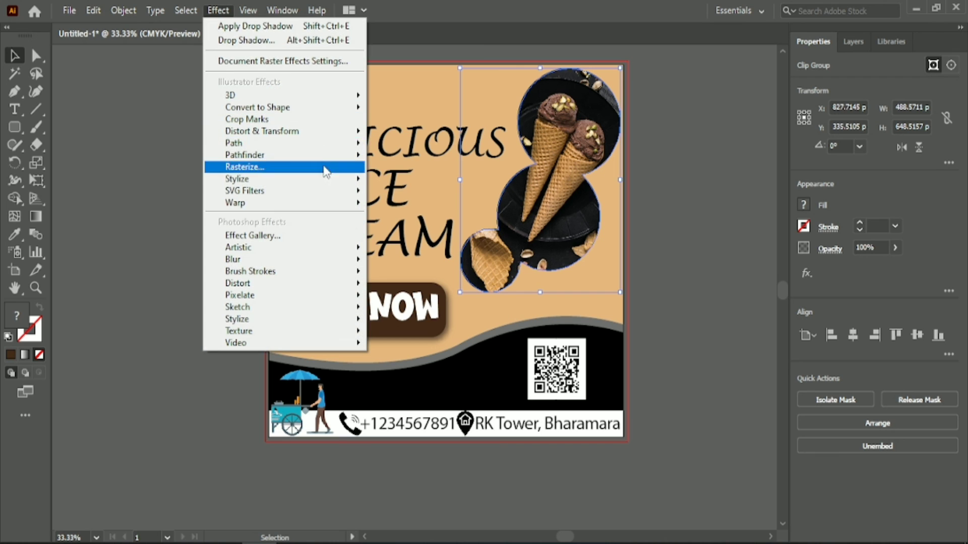
Apply a Drop Shadow effect to the masked photo with 8 px X offset, 7 px Y offset and 10 px blur.
mouse_move(328, 179)
click(378, 181)
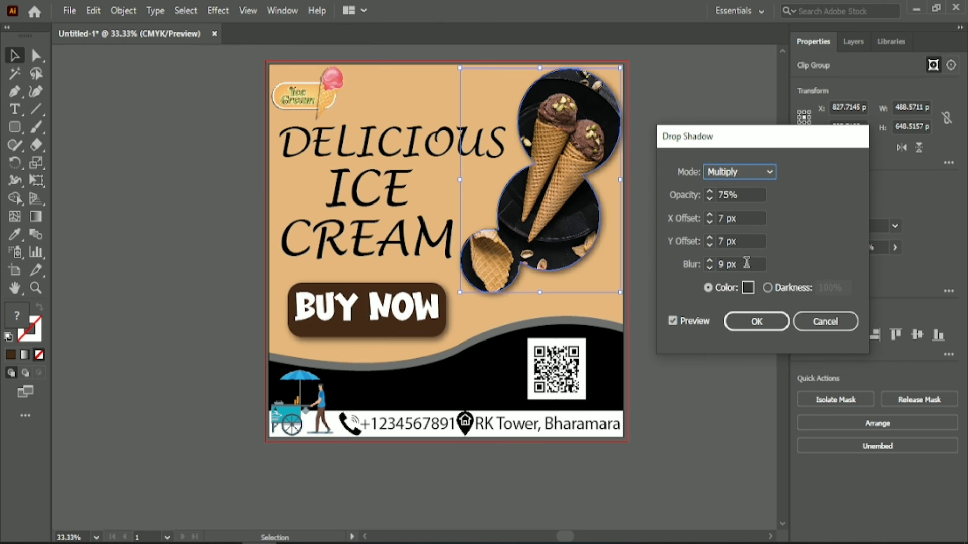
click(739, 265)
double_click(739, 264)
text(10)
click(750, 218)
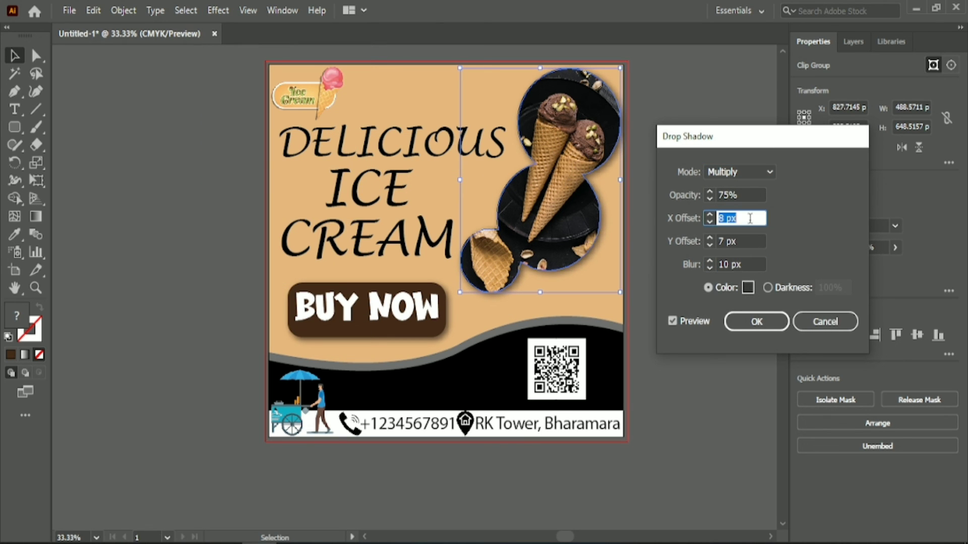
click(748, 241)
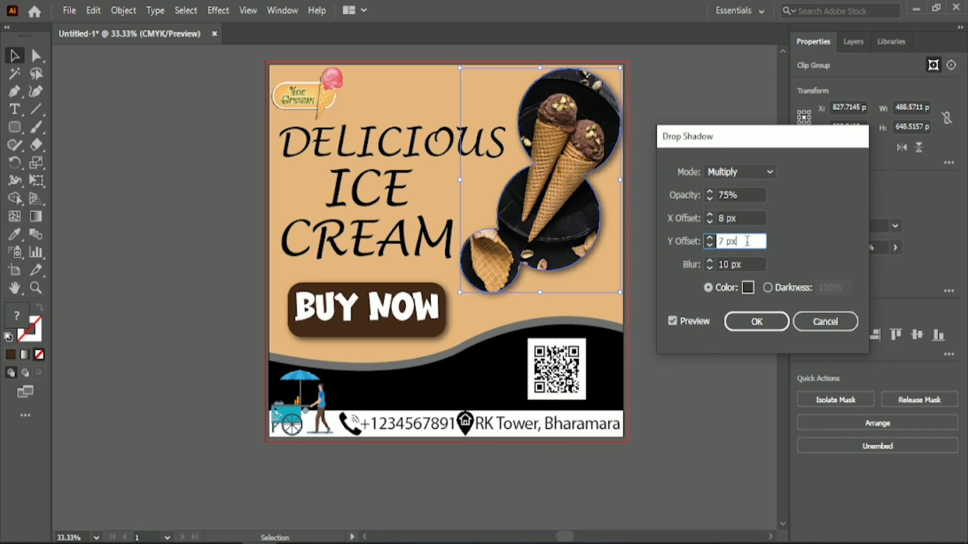
click(756, 323)
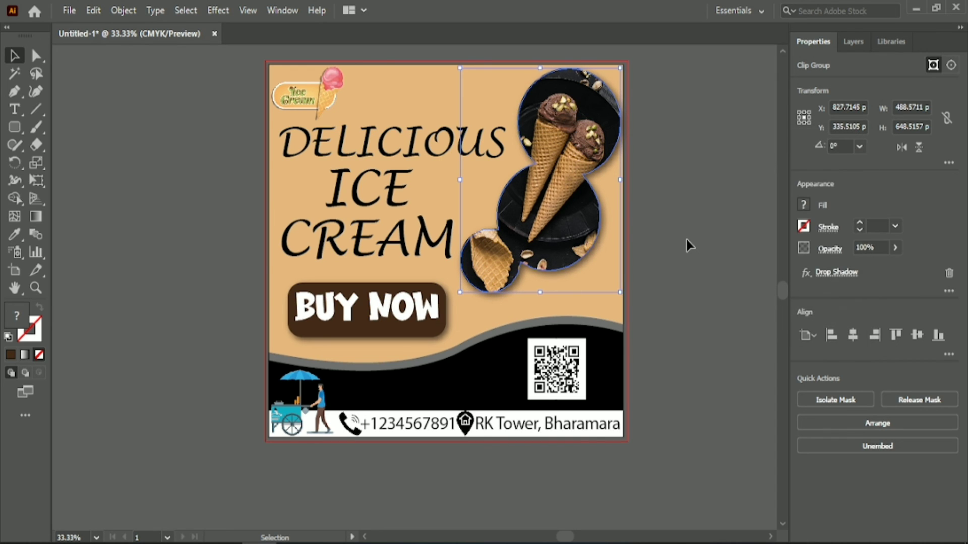
click(687, 244)
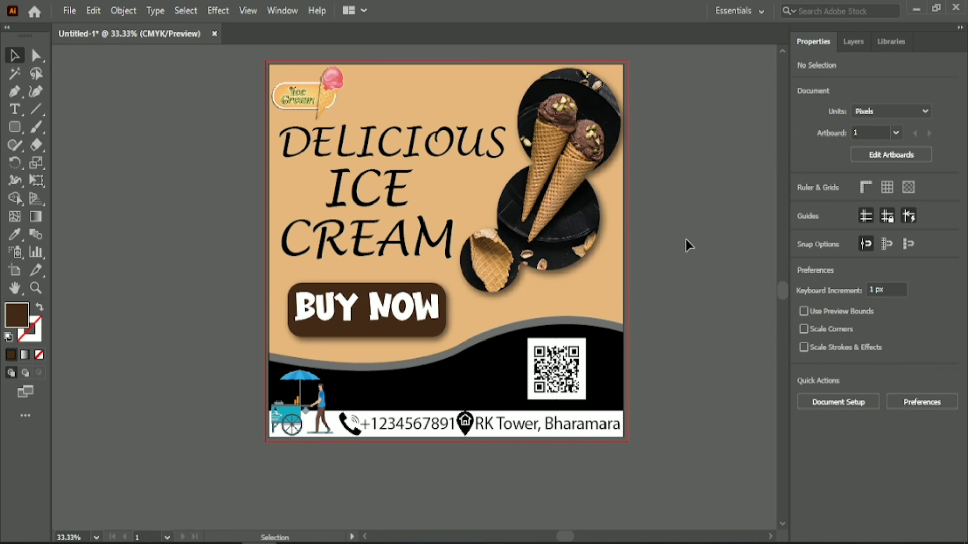
Nudge the Ice Cream logo slightly to the right, away from the artboard's left edge.
scroll(687, 242, up, 3)
scroll(687, 242, down, 3)
click(329, 105)
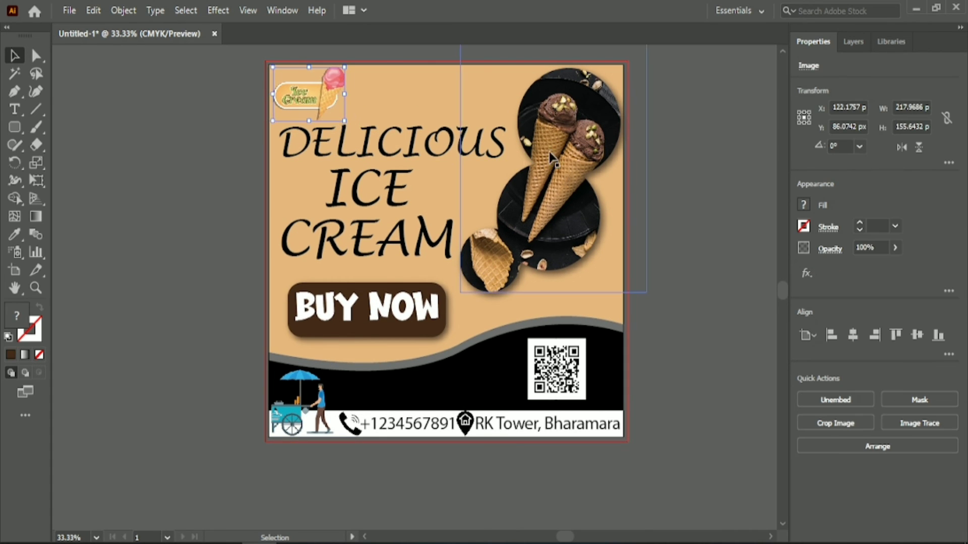
click(691, 147)
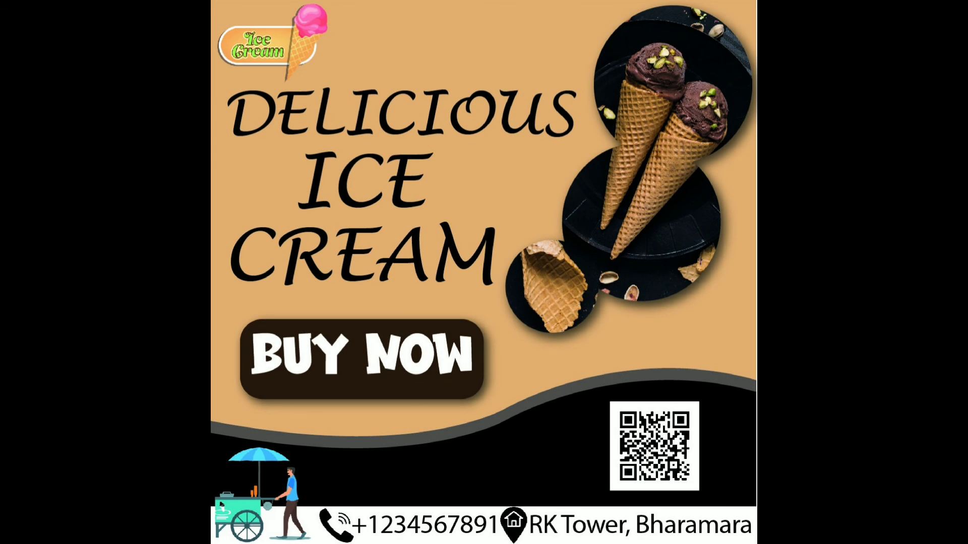